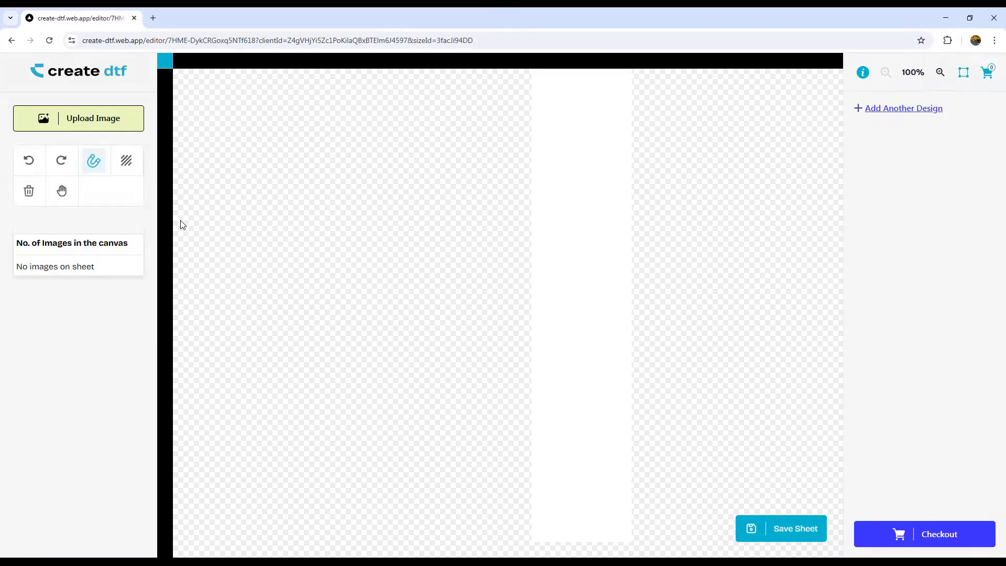
# - Upload the mask, flag lettering and palm sunset images, and add one of each to the canvas
pyautogui.click(89, 122)
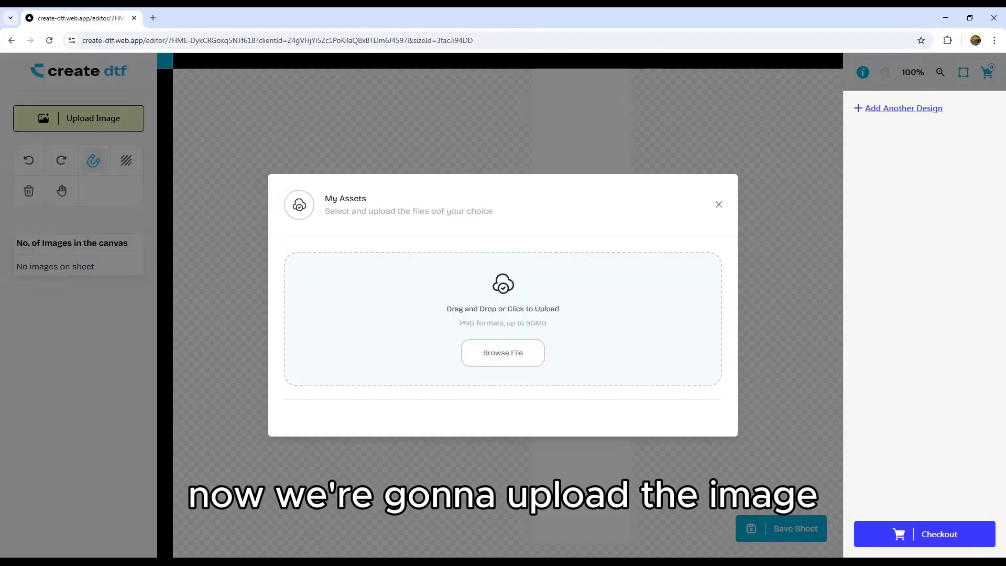
pyautogui.click(510, 355)
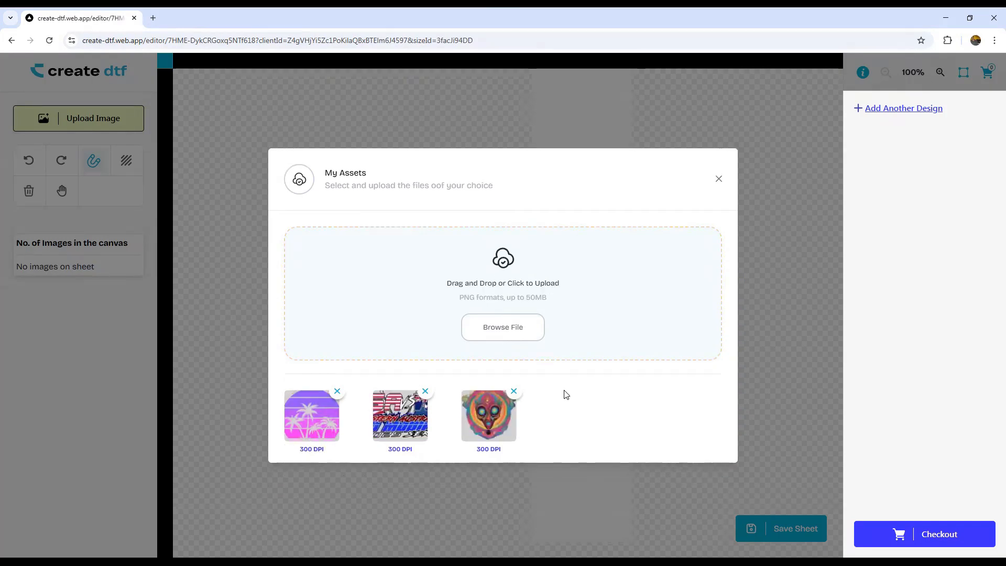
pyautogui.click(463, 426)
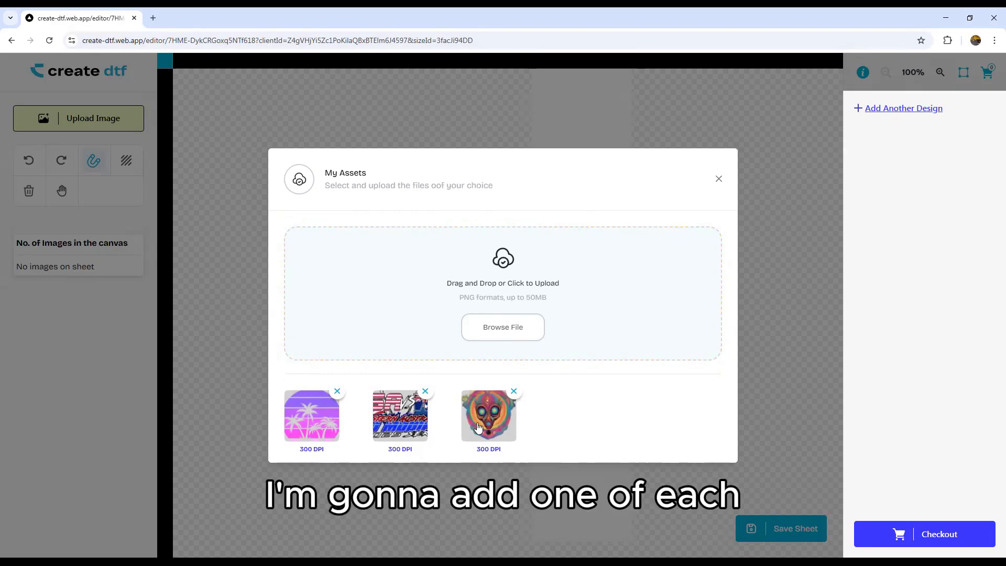
pyautogui.click(413, 427)
pyautogui.click(312, 415)
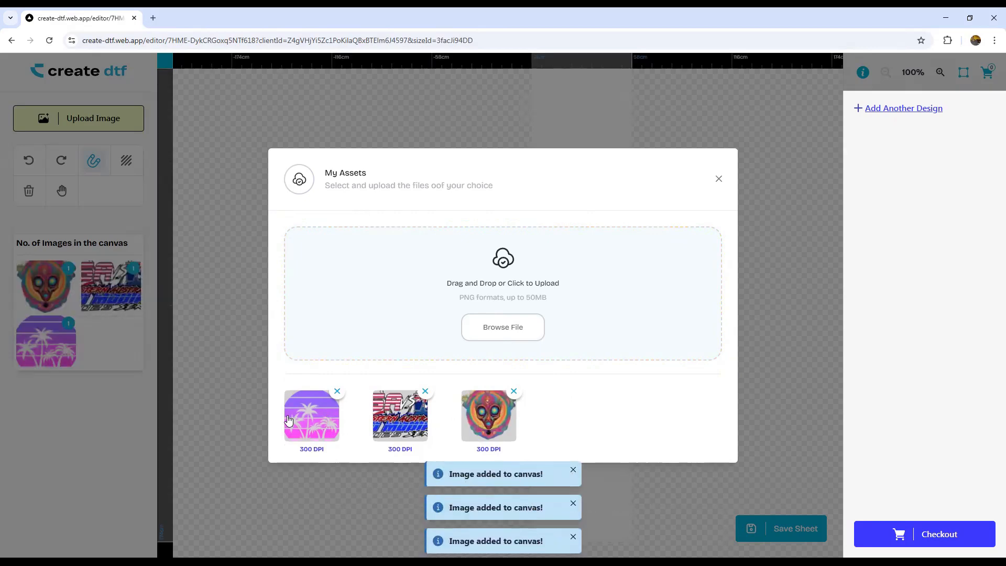
pyautogui.click(719, 183)
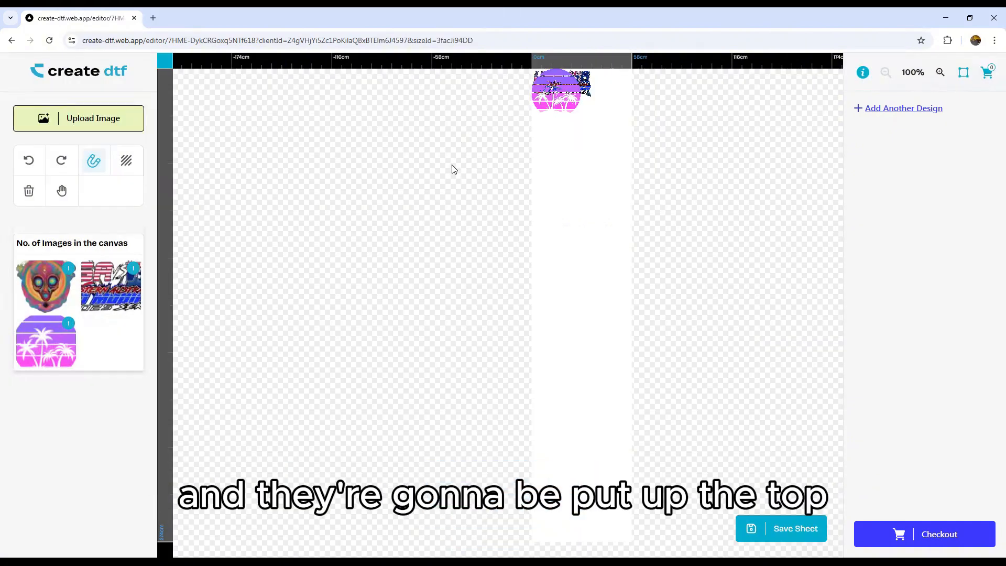
# - Give the sheet a green background for contrast with the artwork
pyautogui.click(125, 161)
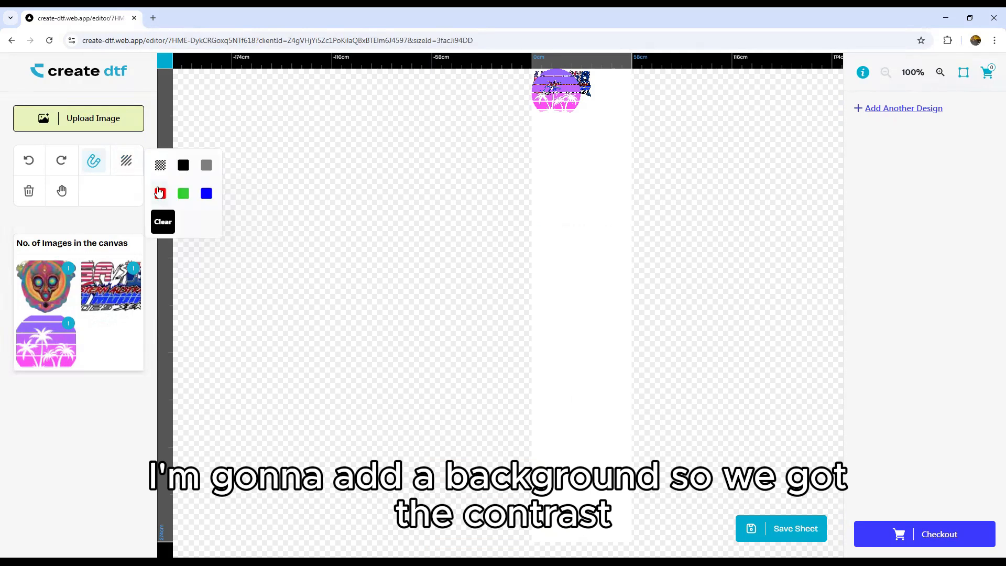
pyautogui.click(183, 194)
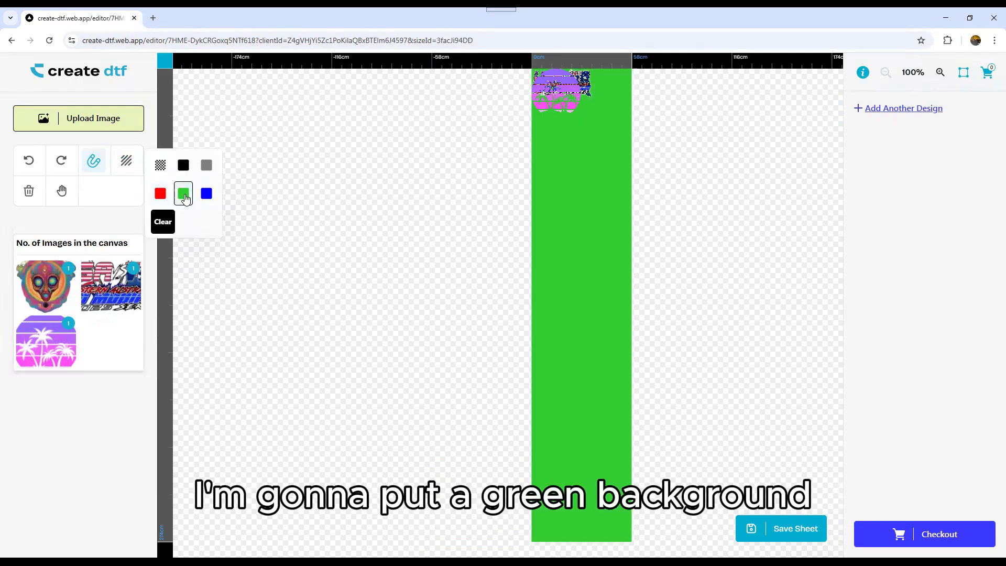
pyautogui.click(459, 160)
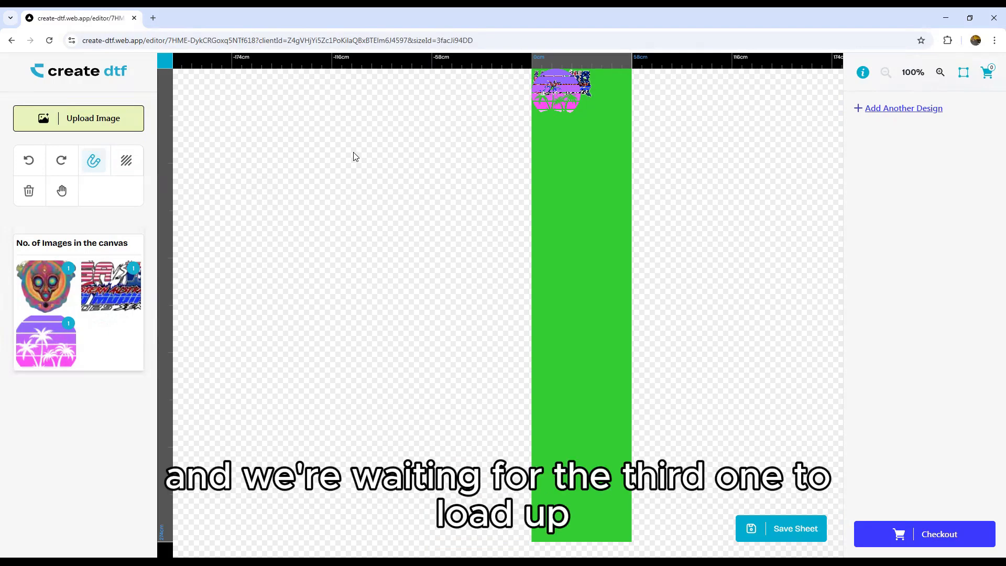
# - Move the palm sunset to the lower part of the sheet and place the flag lettering just above it
pyautogui.moveTo(560, 101); pyautogui.dragTo(559, 436)
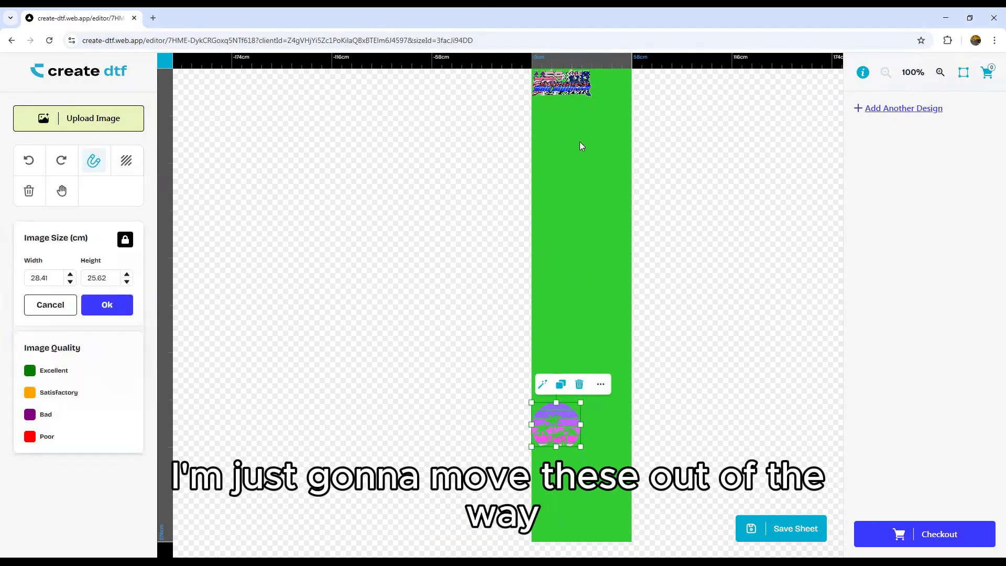
pyautogui.moveTo(579, 81); pyautogui.dragTo(576, 354)
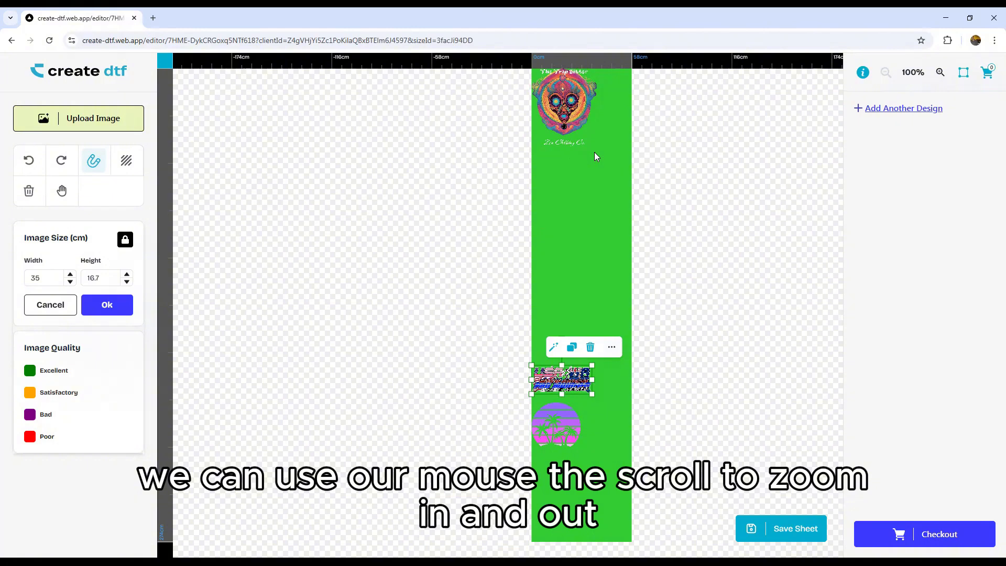
# - Rotate the mask design 90° anti-clockwise and position it fully inside the sheet's upper-left corner
pyautogui.scroll(2, 595, 155)
pyautogui.scroll(-3, 594, 156)
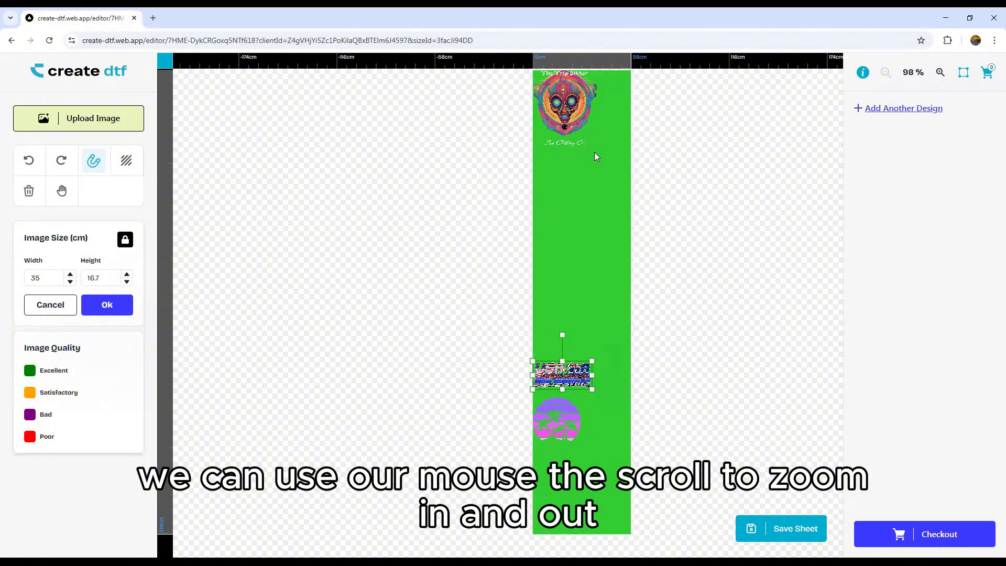
pyautogui.click(940, 72)
pyautogui.click(940, 72)
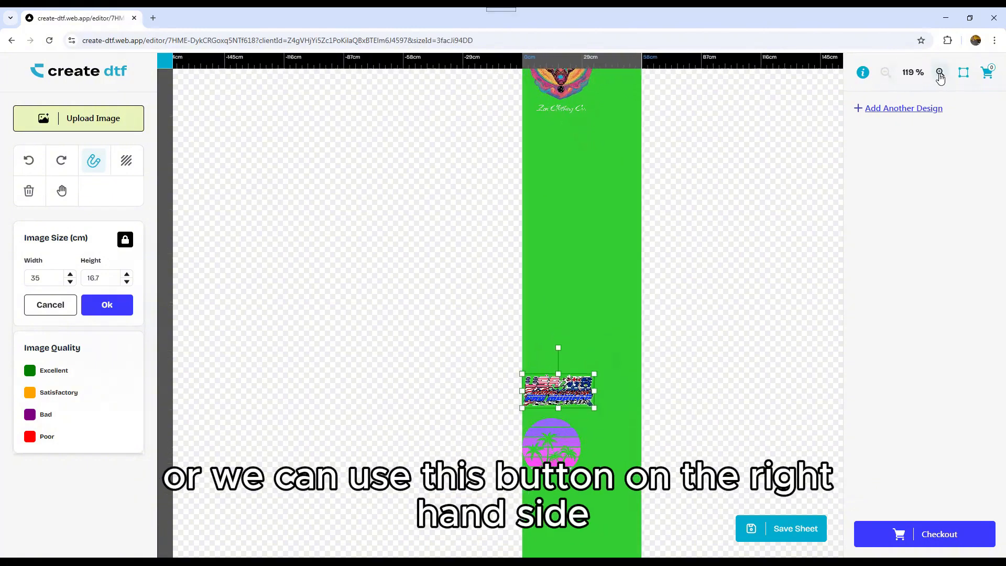
pyautogui.click(940, 73)
pyautogui.click(940, 72)
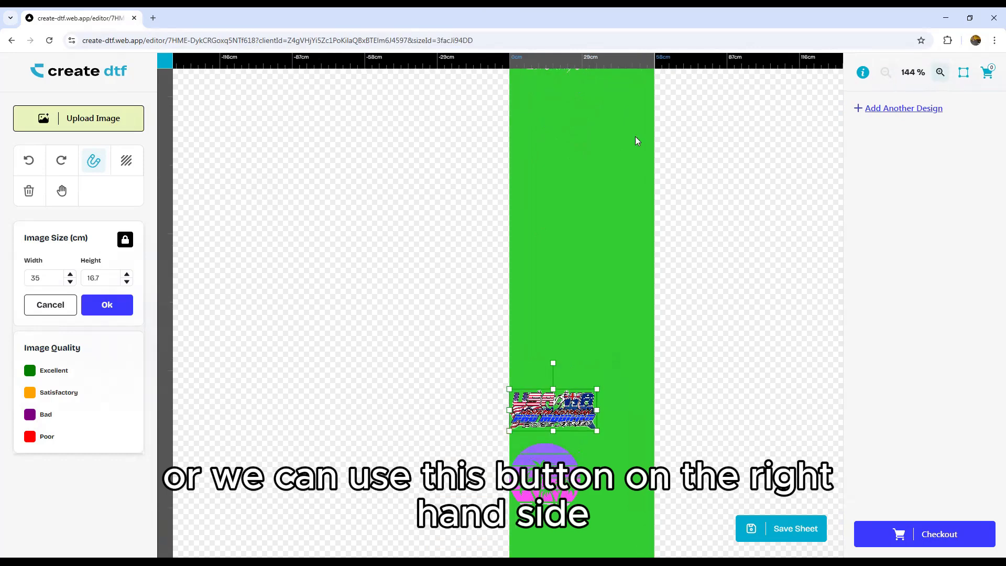
pyautogui.click(64, 196)
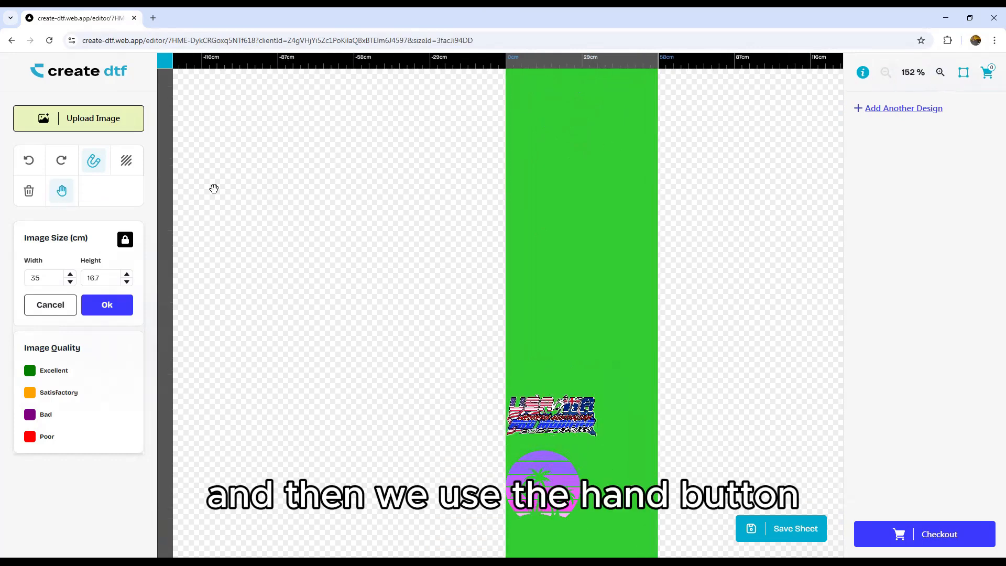
pyautogui.moveTo(627, 167); pyautogui.dragTo(450, 352)
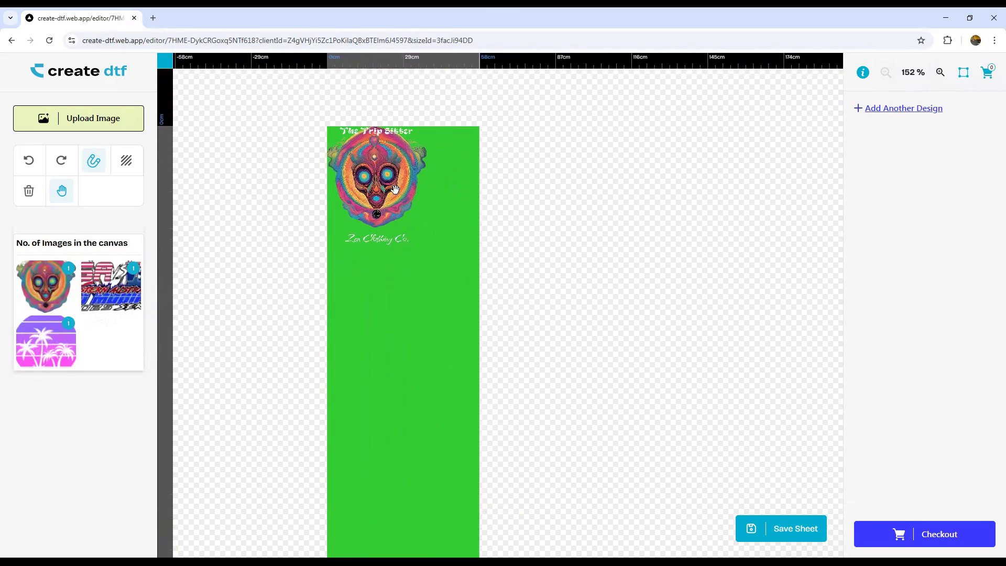
pyautogui.click(61, 190)
pyautogui.click(372, 177)
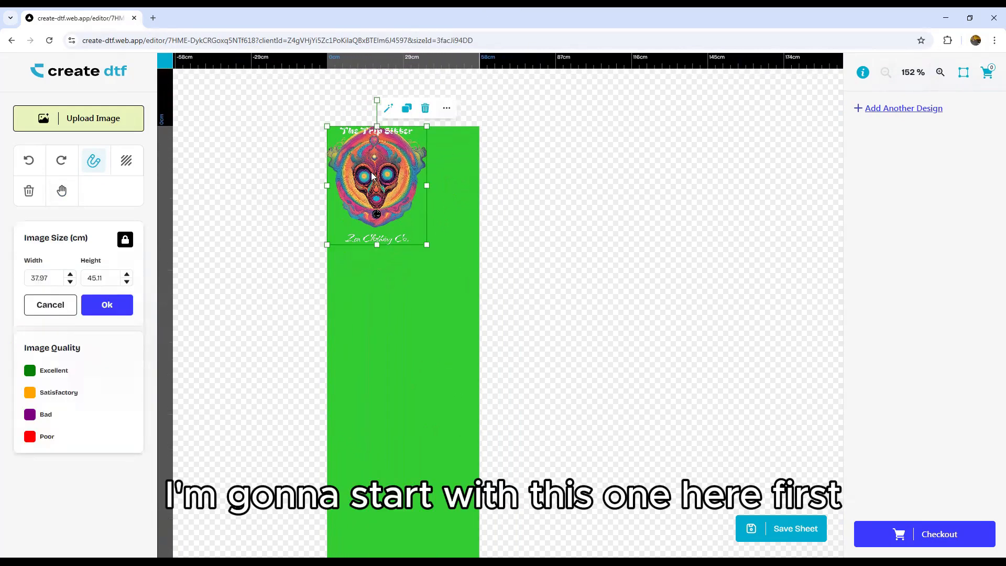
pyautogui.click(447, 108)
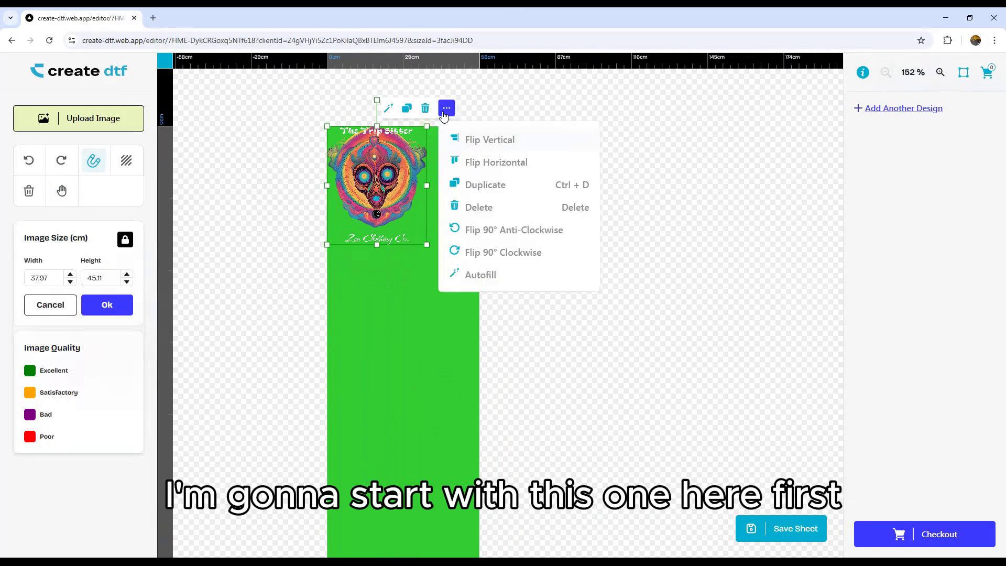
pyautogui.click(481, 231)
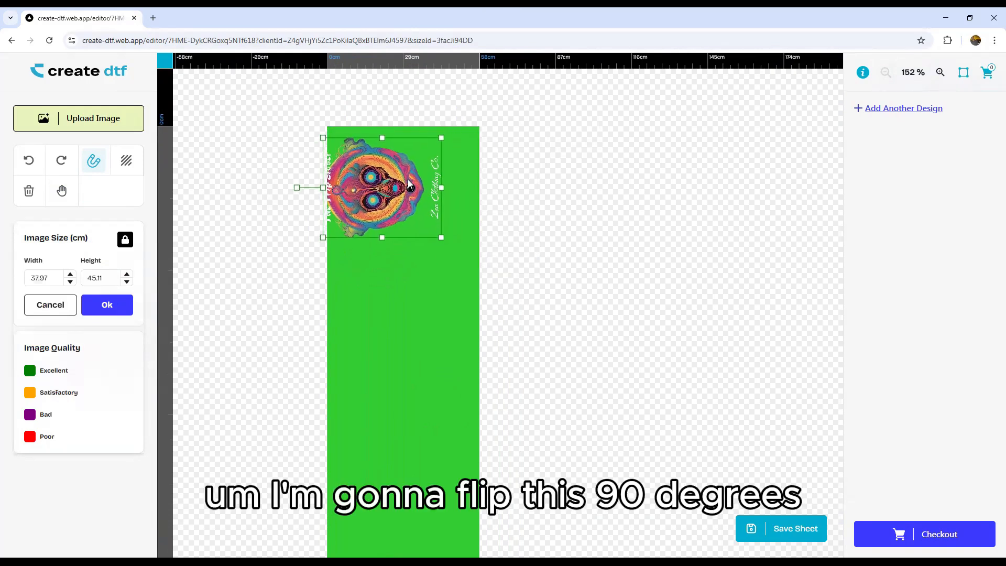
pyautogui.moveTo(412, 181); pyautogui.dragTo(417, 179)
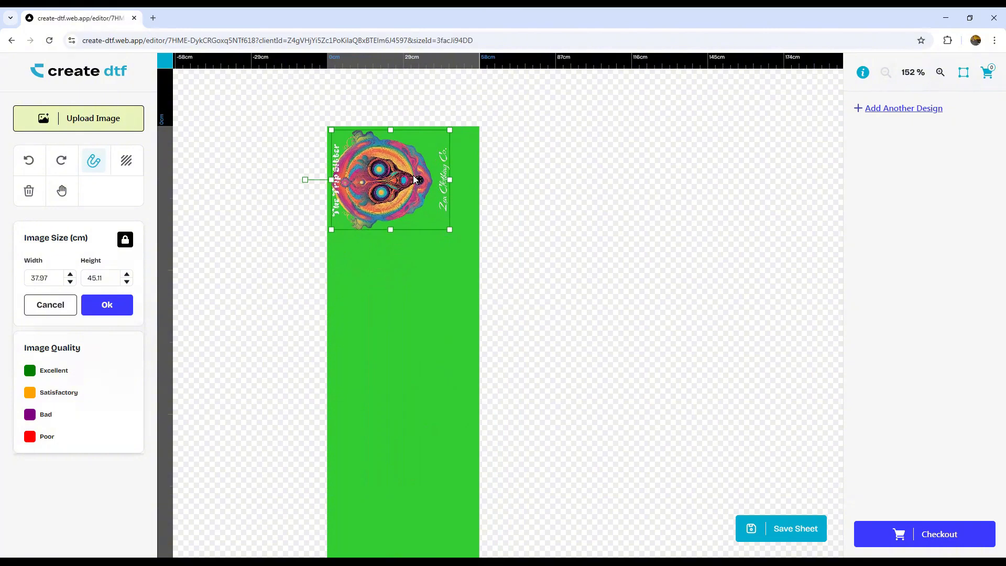
# - Duplicate the rotated mask design and align the copy directly below the original with a small gap
pyautogui.click(429, 140)
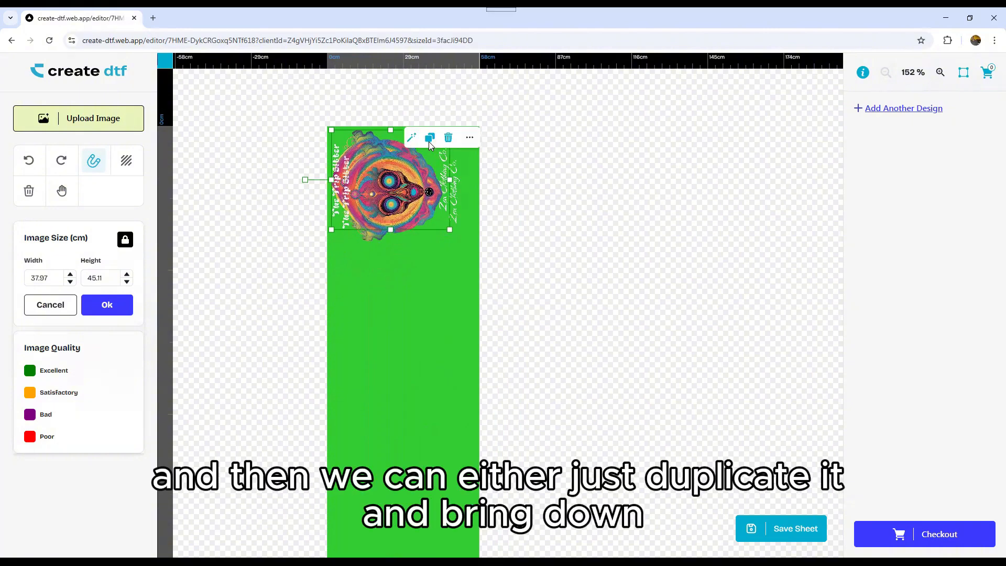
pyautogui.moveTo(389, 187); pyautogui.dragTo(386, 291)
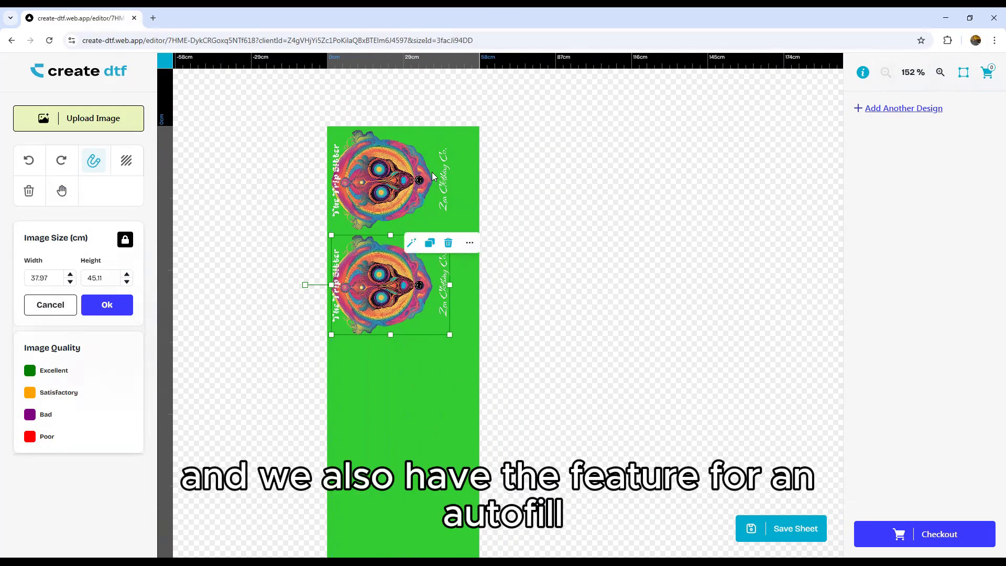
# - Autofill 2 more copies of the lower mask design with a gap of 1
pyautogui.click(469, 243)
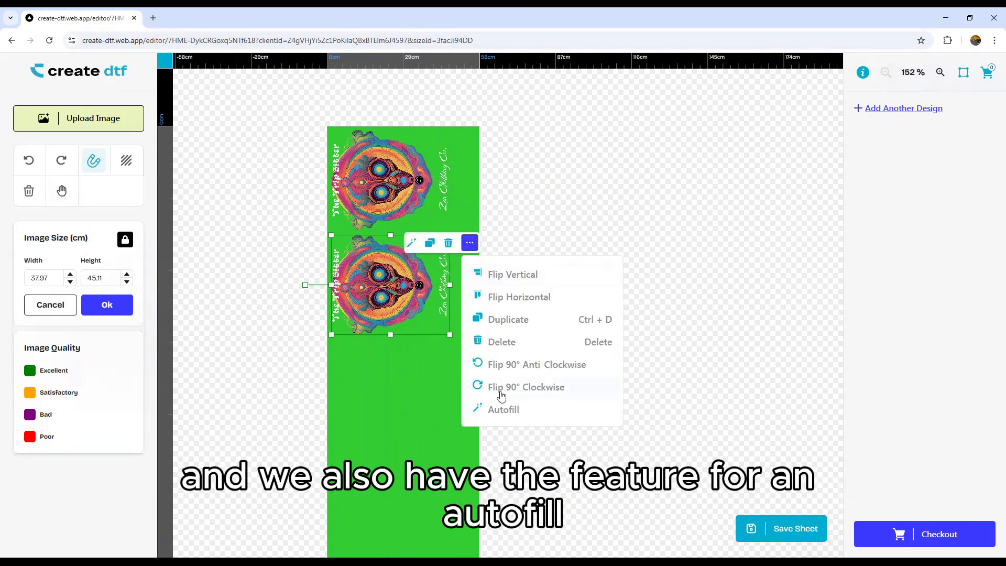
pyautogui.moveTo(501, 414)
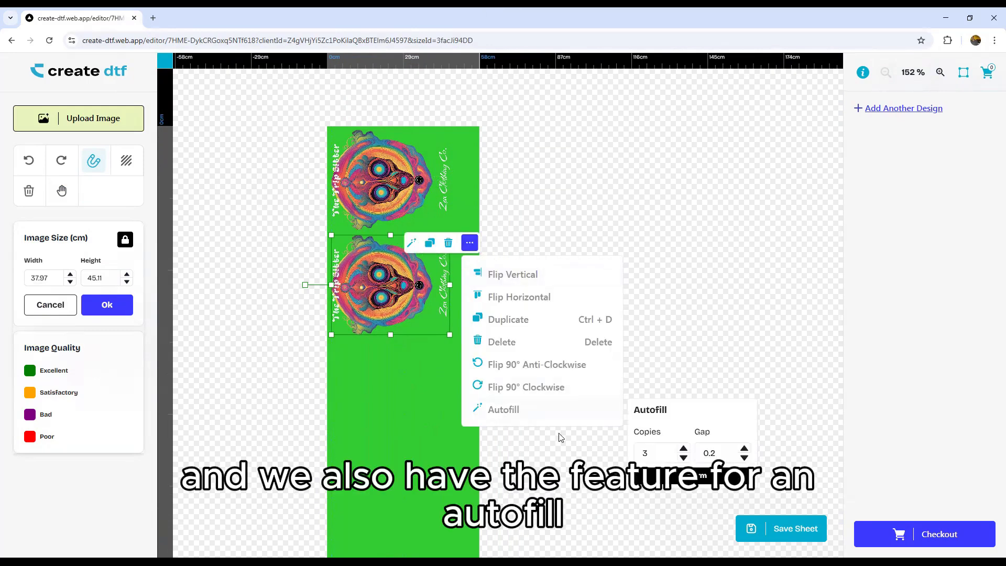
pyautogui.doubleClick(718, 452)
pyautogui.write('1')
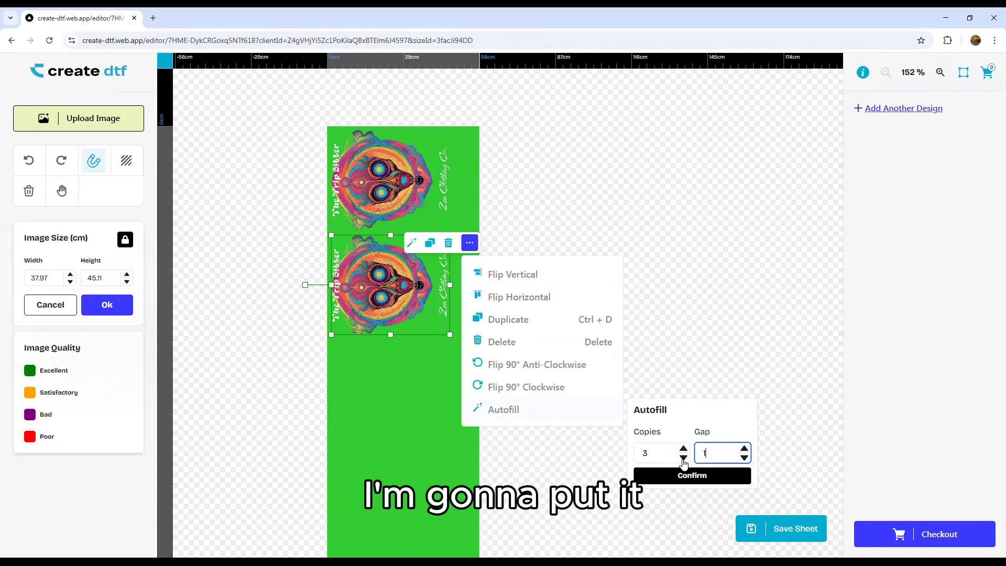
pyautogui.click(645, 455)
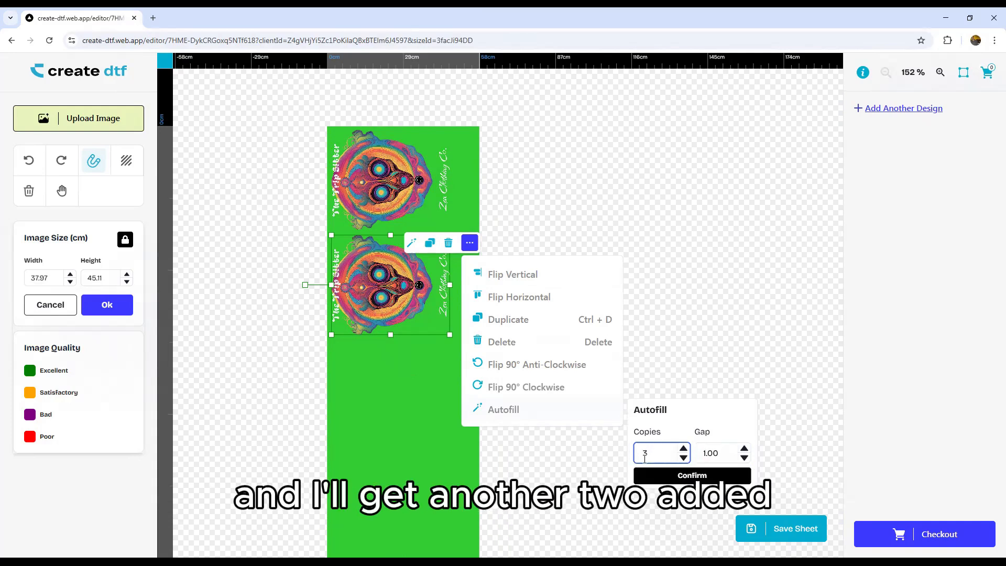
pyautogui.moveTo(653, 457); pyautogui.dragTo(631, 462)
pyautogui.write('2')
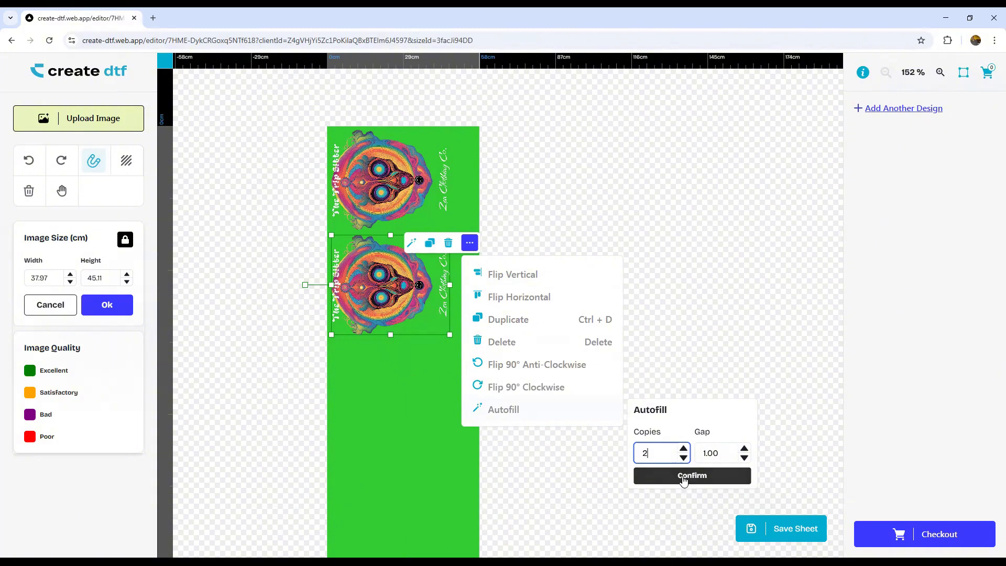
pyautogui.click(684, 479)
# - Move the flag lettering slightly up and inward, just below the last mask design
pyautogui.click(61, 191)
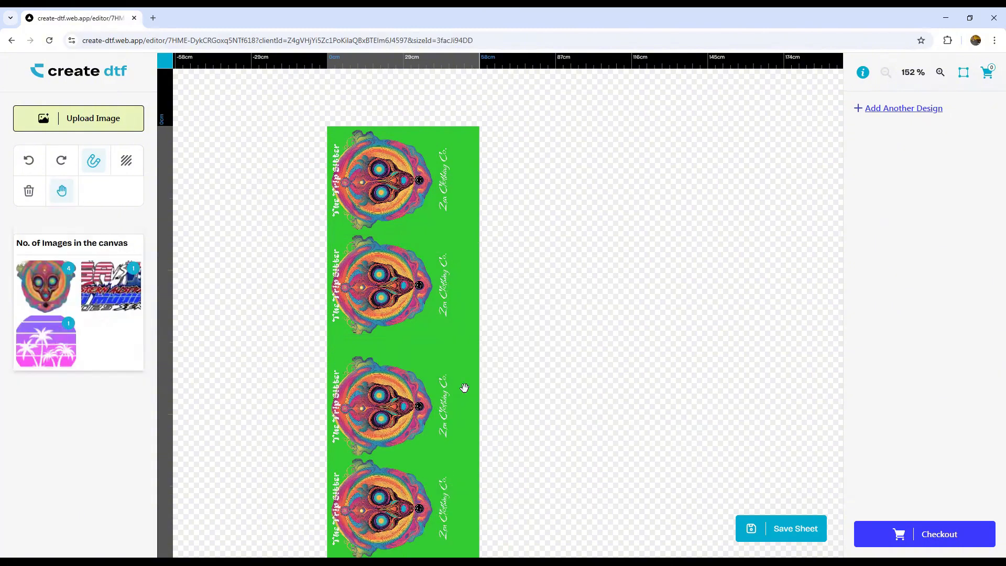
pyautogui.moveTo(472, 297); pyautogui.dragTo(479, 224)
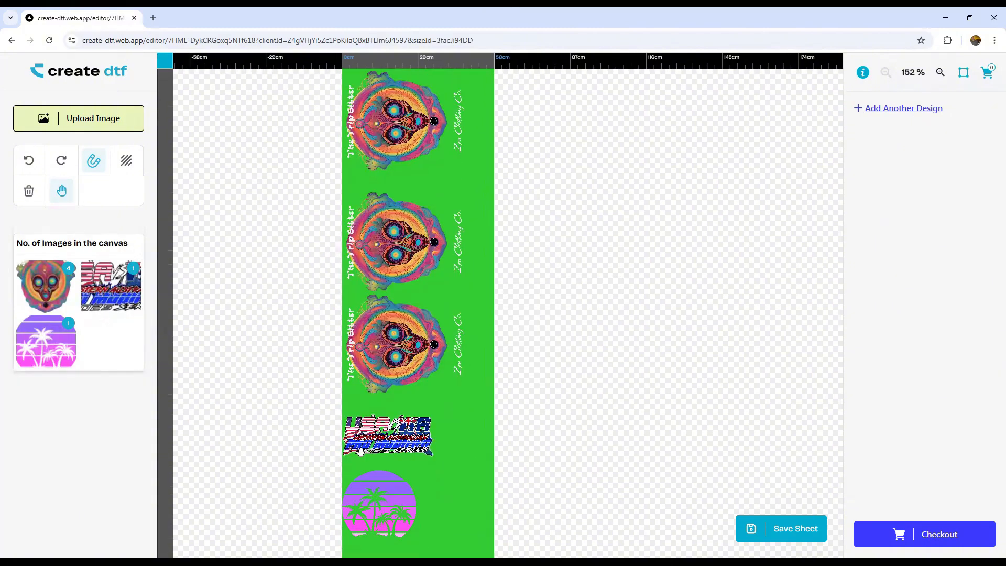
pyautogui.click(61, 191)
pyautogui.moveTo(408, 448); pyautogui.dragTo(412, 437)
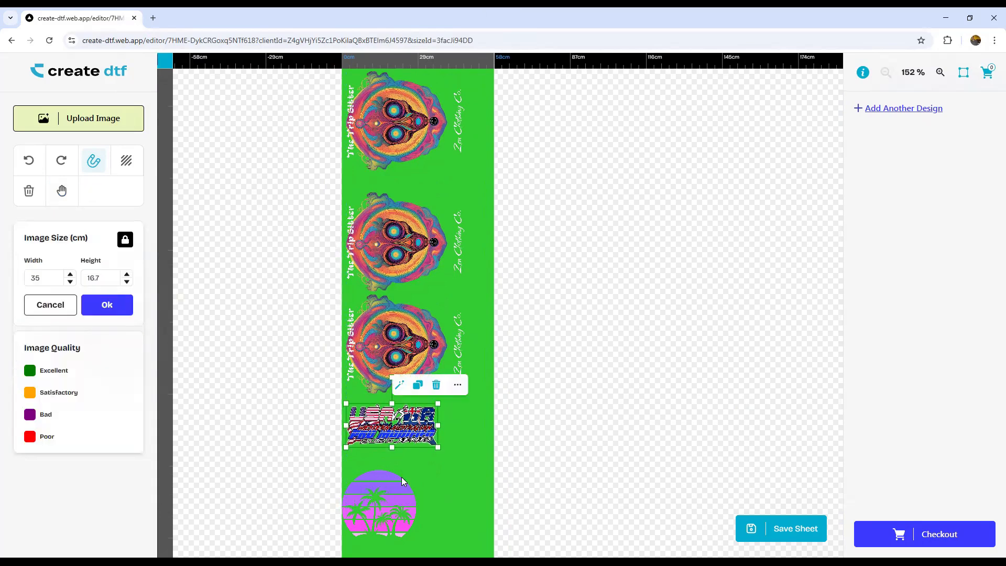
pyautogui.click(456, 478)
# - Move the palm sunset design down near the sheet's bottom edge to free space below the flag lettering
pyautogui.click(61, 191)
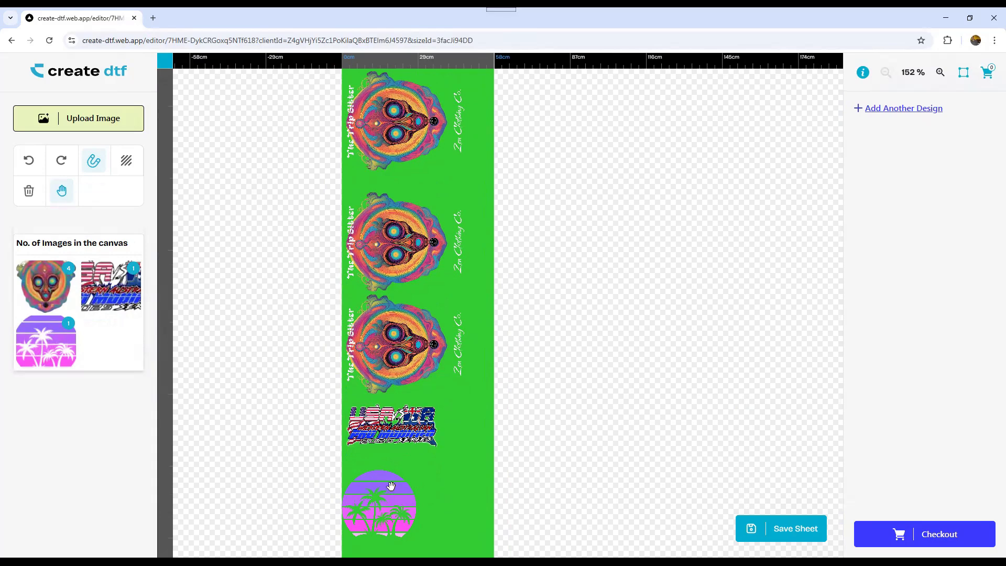
pyautogui.moveTo(440, 495); pyautogui.dragTo(428, 353)
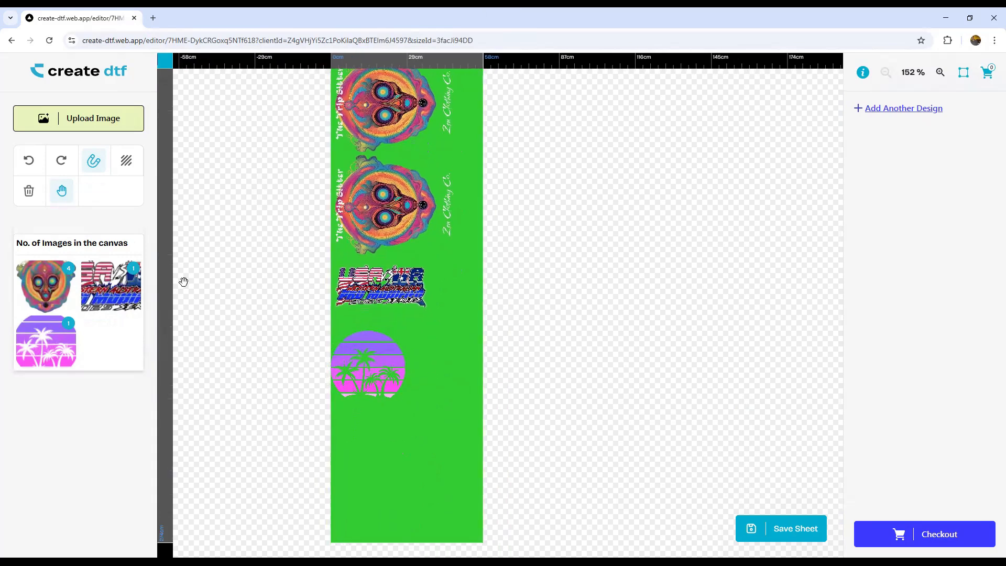
pyautogui.click(63, 193)
pyautogui.moveTo(348, 379); pyautogui.dragTo(345, 491)
# - Duplicate the flag lettering and place the copy directly below the original with a small gap
pyautogui.click(398, 290)
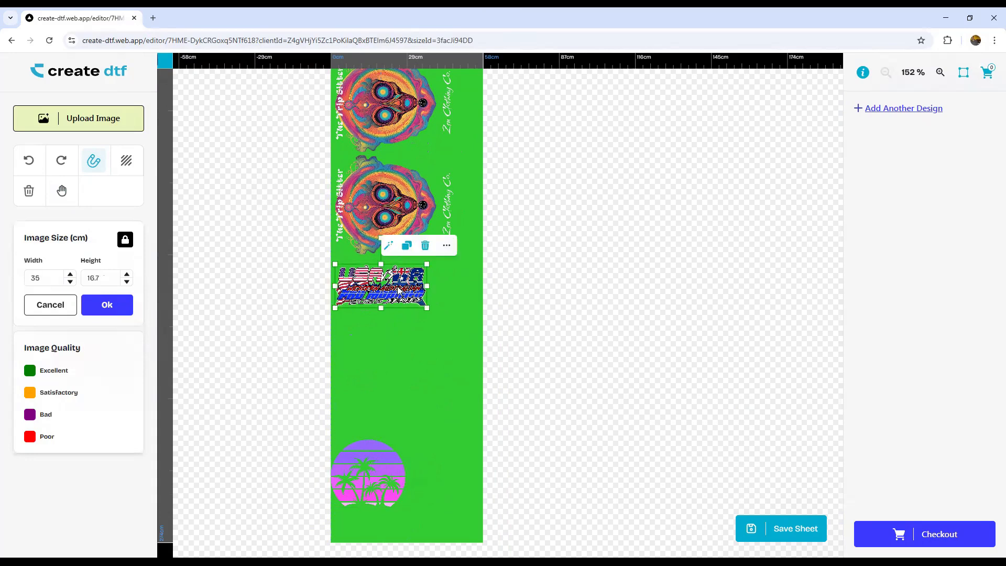
pyautogui.click(407, 246)
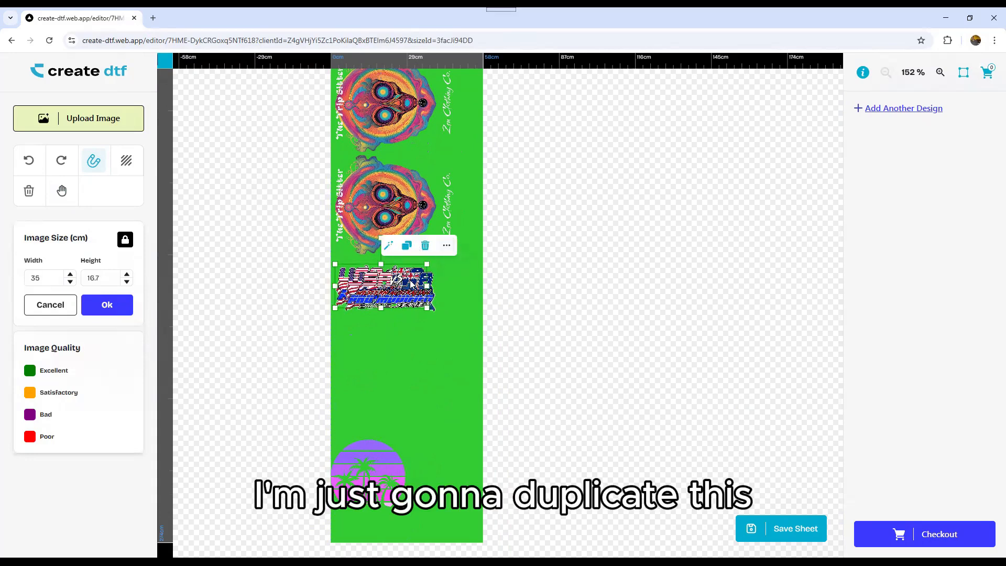
pyautogui.moveTo(398, 286); pyautogui.dragTo(399, 334)
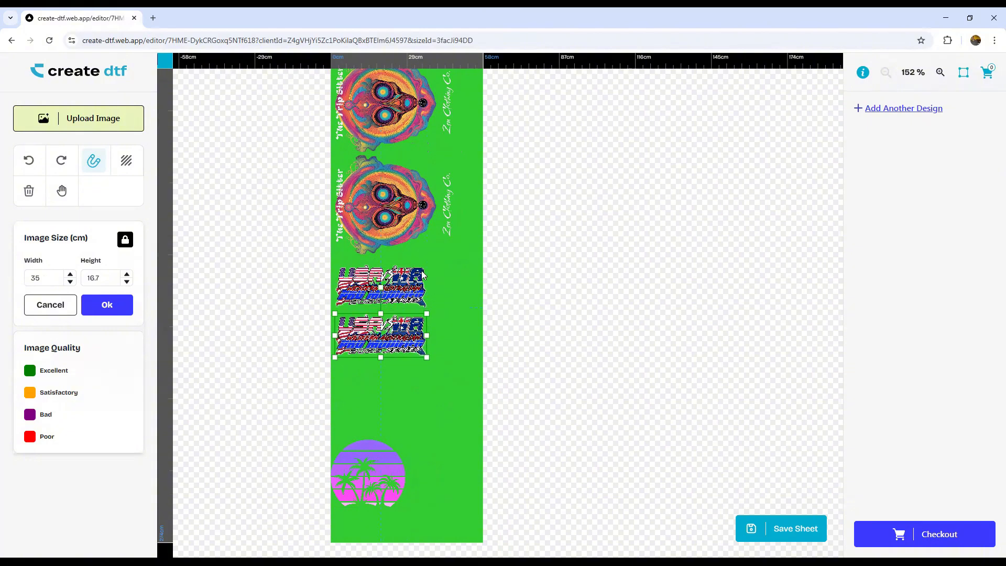
# - Make another copy of the flag lettering, rotated 90° clockwise, and stand it beside the two stacked ones near the sheet's right edge
pyautogui.click(407, 294)
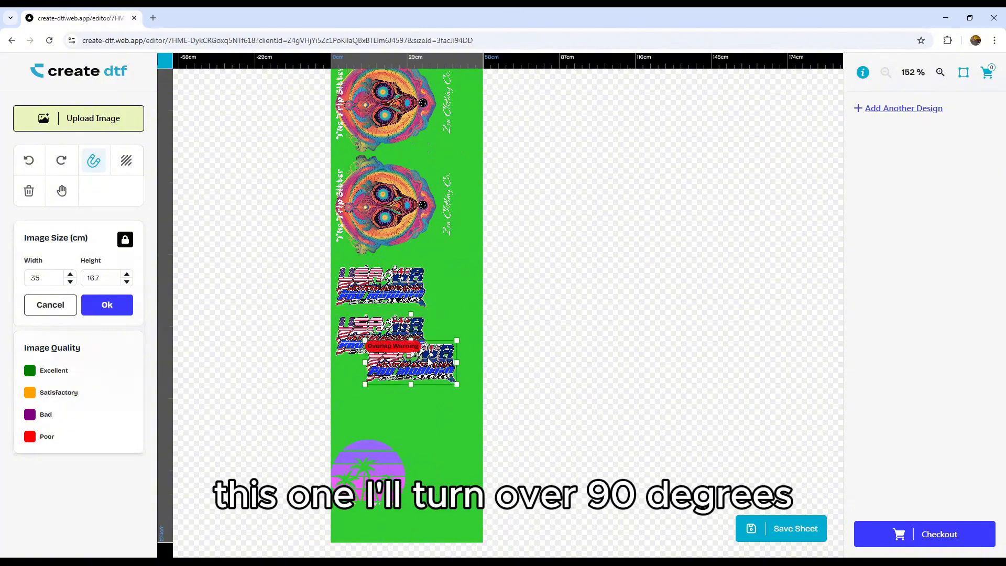
pyautogui.click(477, 322)
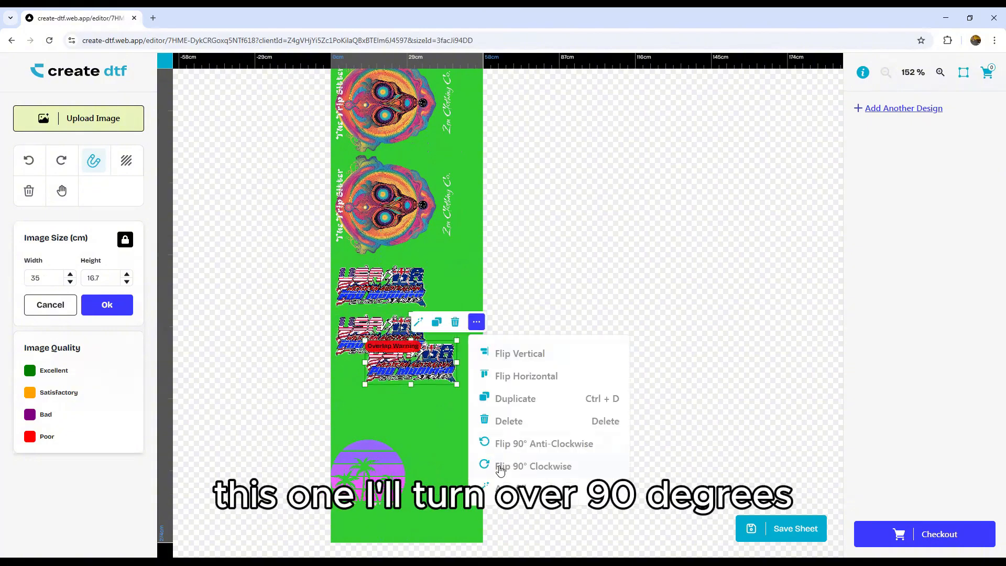
pyautogui.click(500, 466)
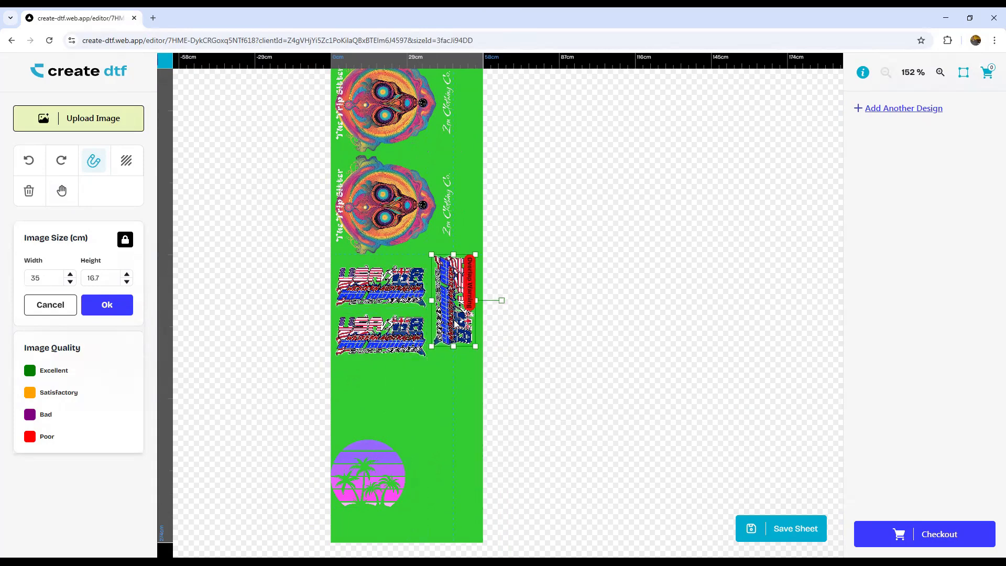
pyautogui.moveTo(455, 324); pyautogui.dragTo(458, 331)
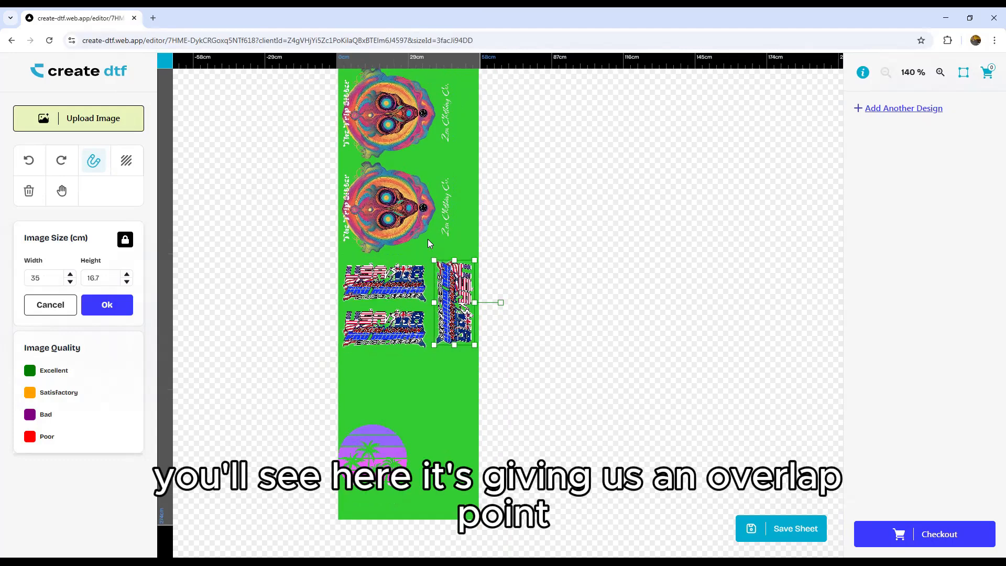
# - Reposition the rotated flag lettering level with the two stacked copies, clear of the mask design above
pyautogui.scroll(5, 427, 239)
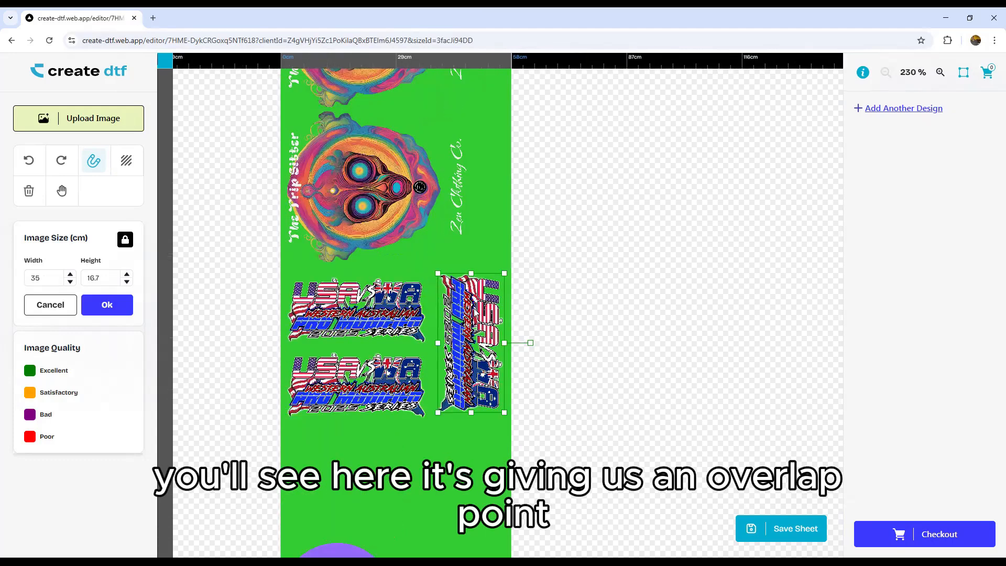
pyautogui.moveTo(475, 310); pyautogui.dragTo(469, 294)
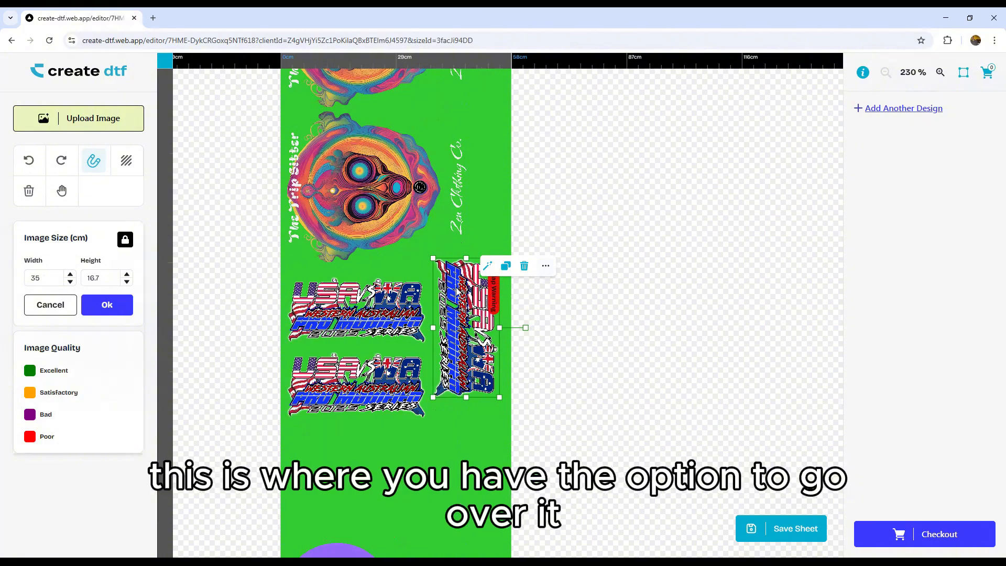
pyautogui.moveTo(458, 290); pyautogui.dragTo(458, 283)
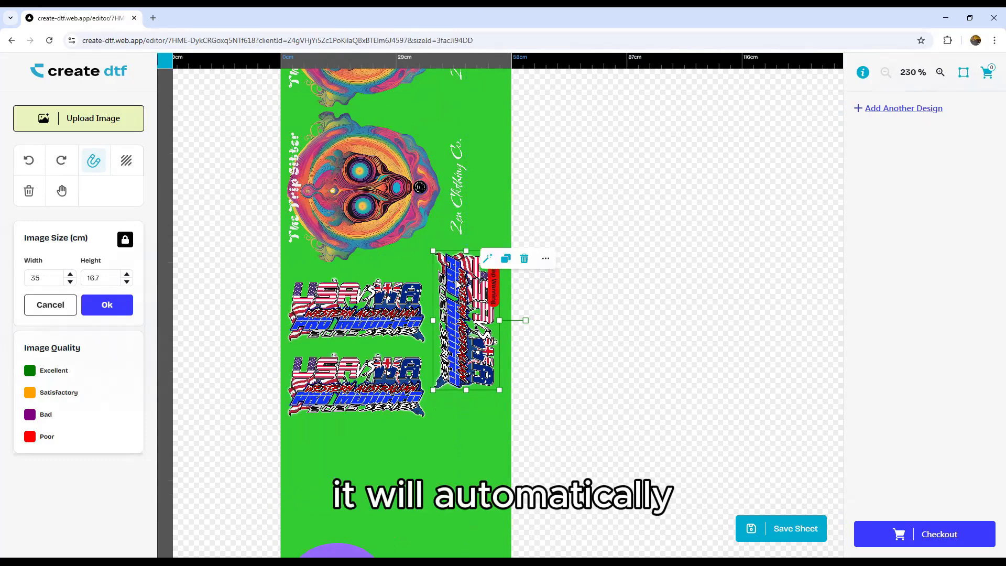
pyautogui.moveTo(467, 321); pyautogui.dragTo(466, 347)
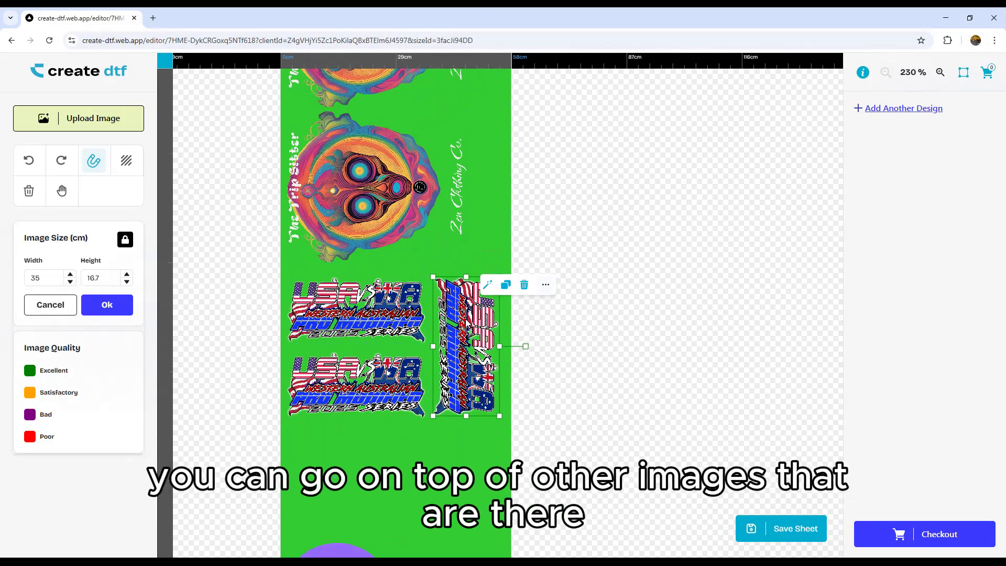
pyautogui.scroll(-4, 493, 328)
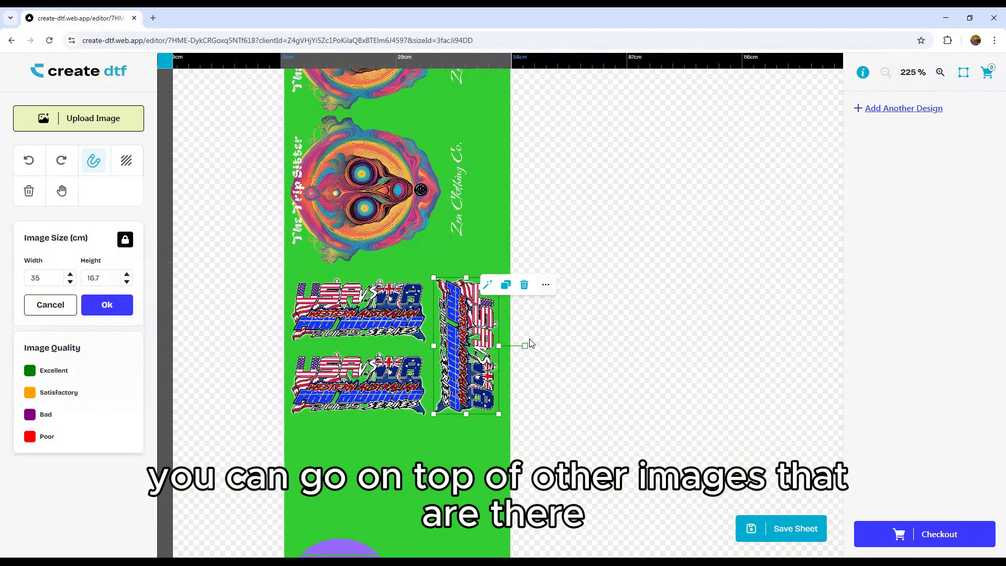
pyautogui.scroll(-1, 493, 328)
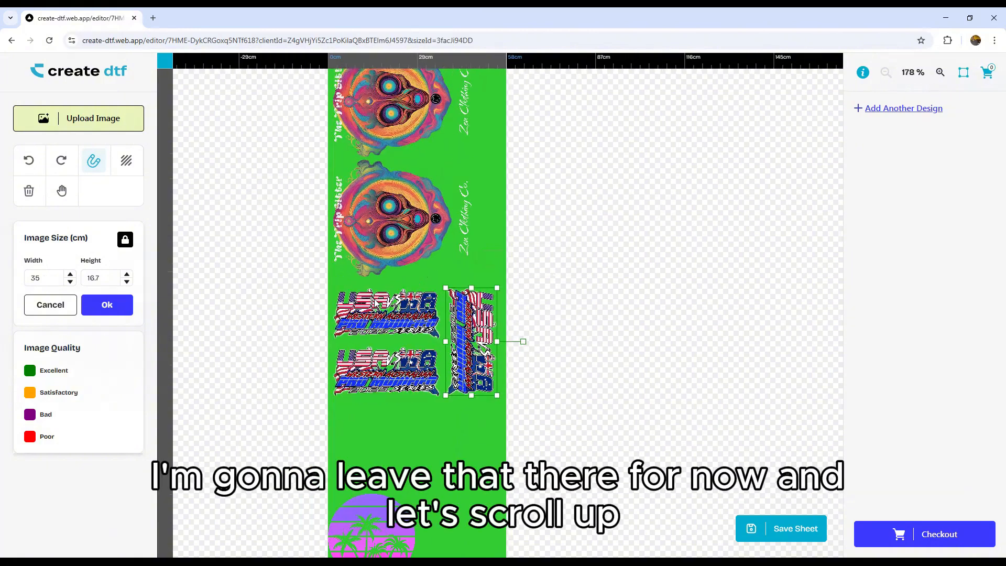
# - Move the palm sunset design up to just below the flag lettering and set its width to 27 cm
pyautogui.click(61, 191)
pyautogui.scroll(-3, 359, 288)
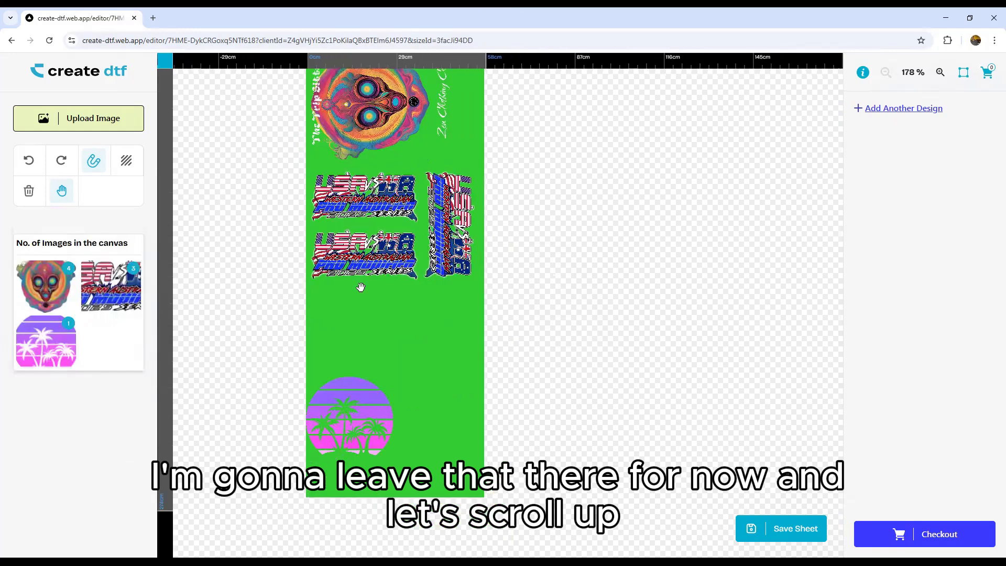
pyautogui.click(62, 191)
pyautogui.moveTo(340, 366); pyautogui.dragTo(343, 281)
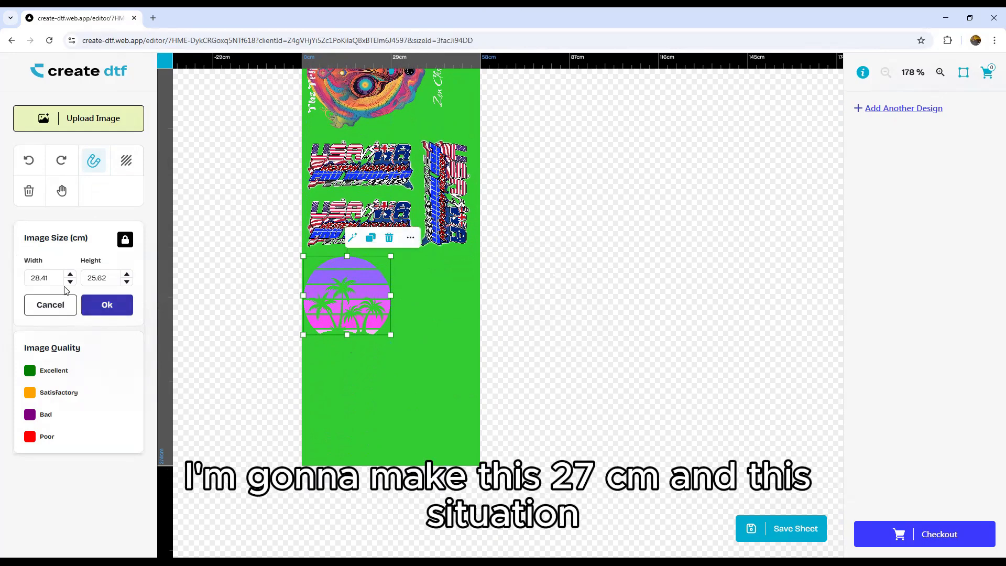
pyautogui.doubleClick(42, 278)
pyautogui.write('27')
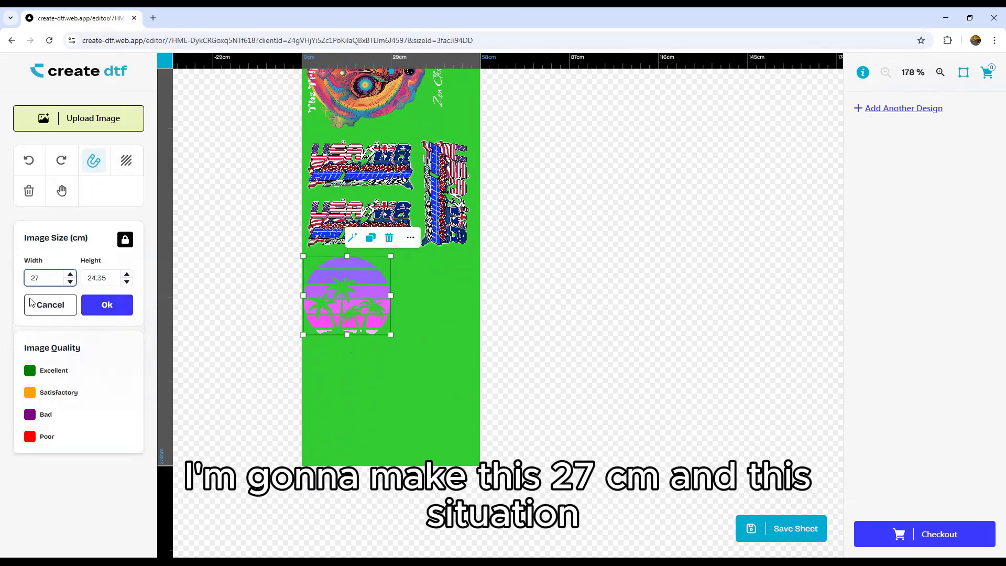
pyautogui.click(106, 310)
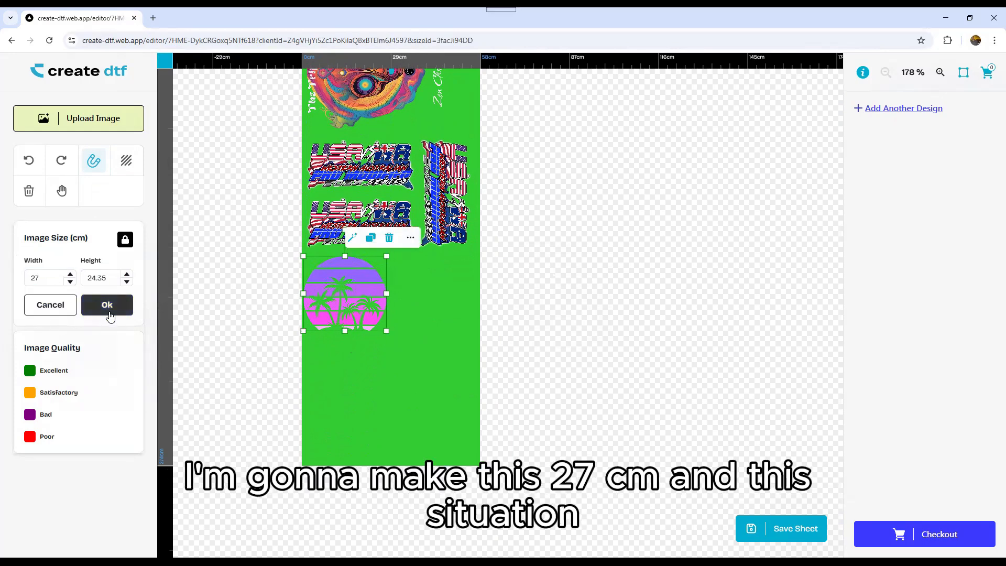
# - Autofill 11 copies of the palm sunset design with a gap of 1, creating a new sheet for the copies that do not fit
pyautogui.click(411, 239)
pyautogui.click(445, 404)
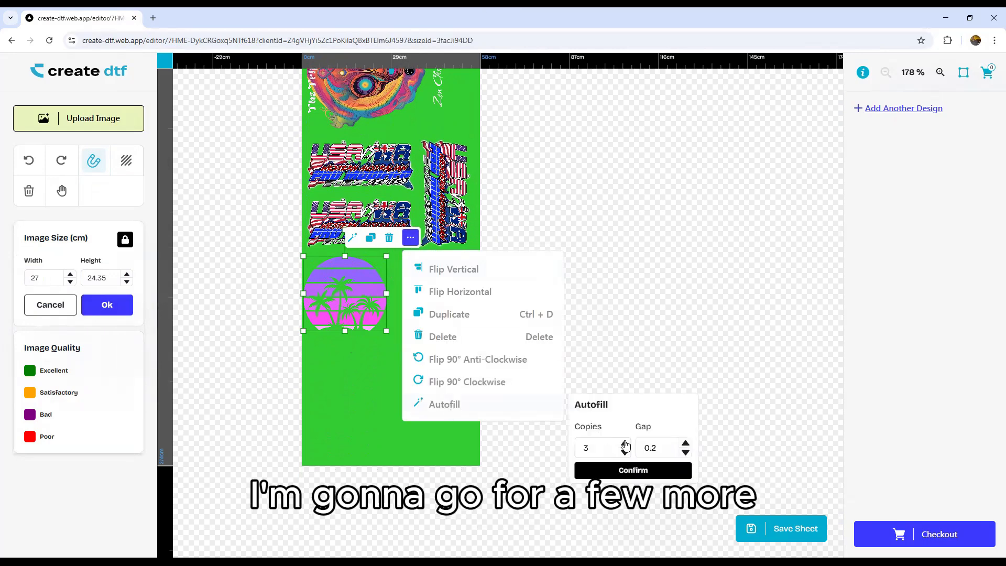
pyautogui.moveTo(659, 447); pyautogui.dragTo(582, 447)
pyautogui.write('1')
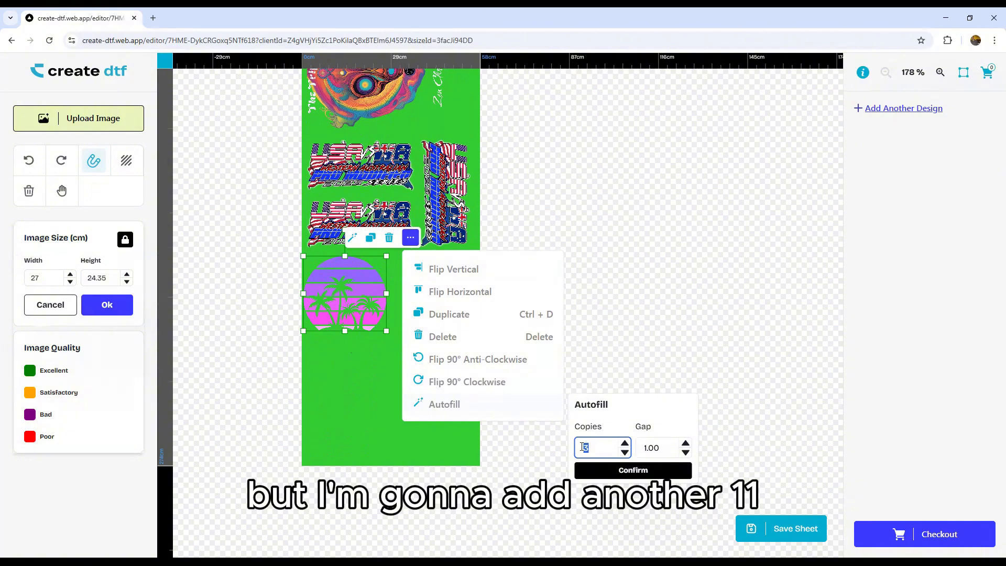
pyautogui.write('11')
pyautogui.click(629, 469)
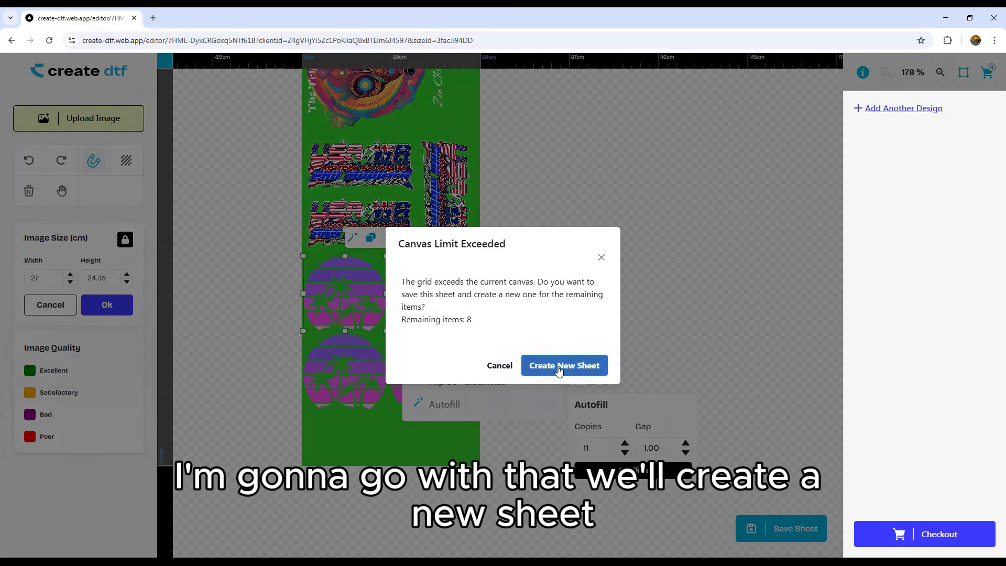
pyautogui.click(559, 369)
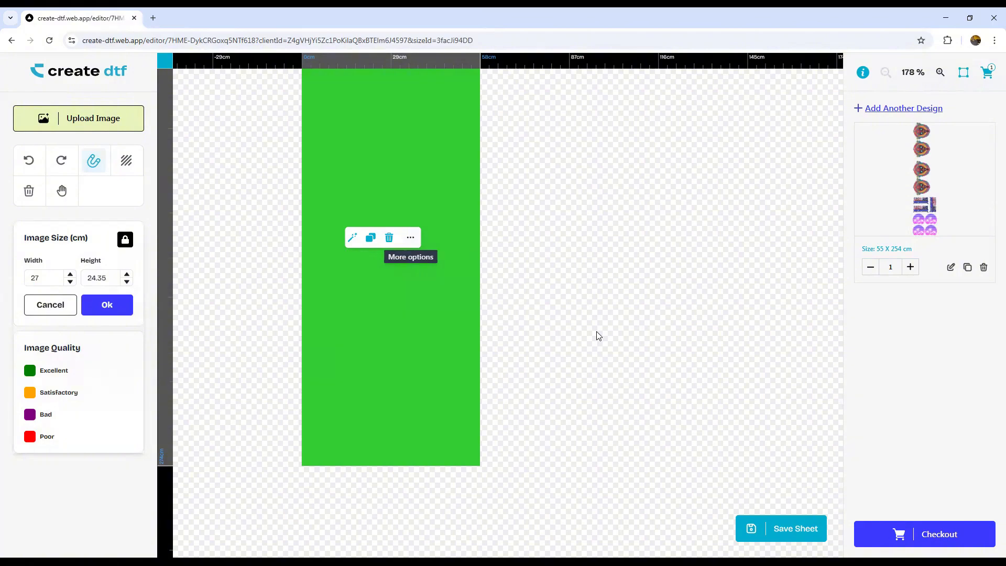
# - Upload the GeeTee Industries logo to the assets and add it to the new sheet
pyautogui.click(62, 191)
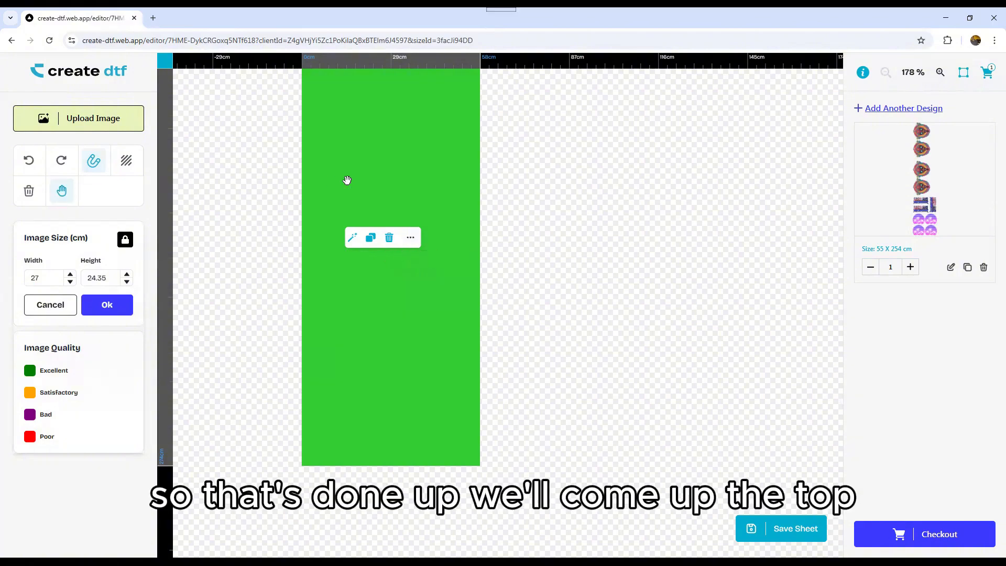
pyautogui.moveTo(347, 181); pyautogui.dragTo(371, 521)
pyautogui.moveTo(391, 414); pyautogui.dragTo(404, 541)
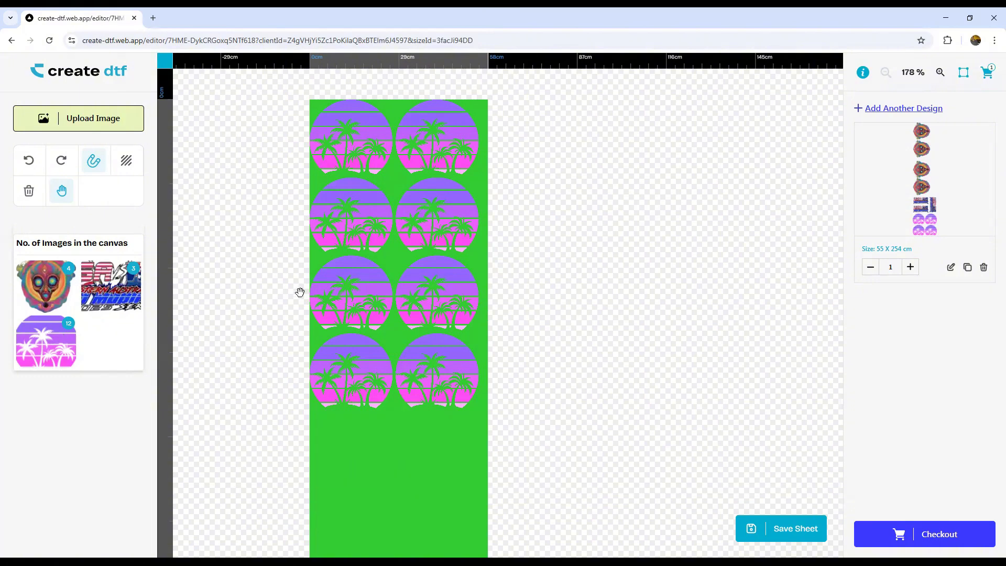
pyautogui.click(116, 128)
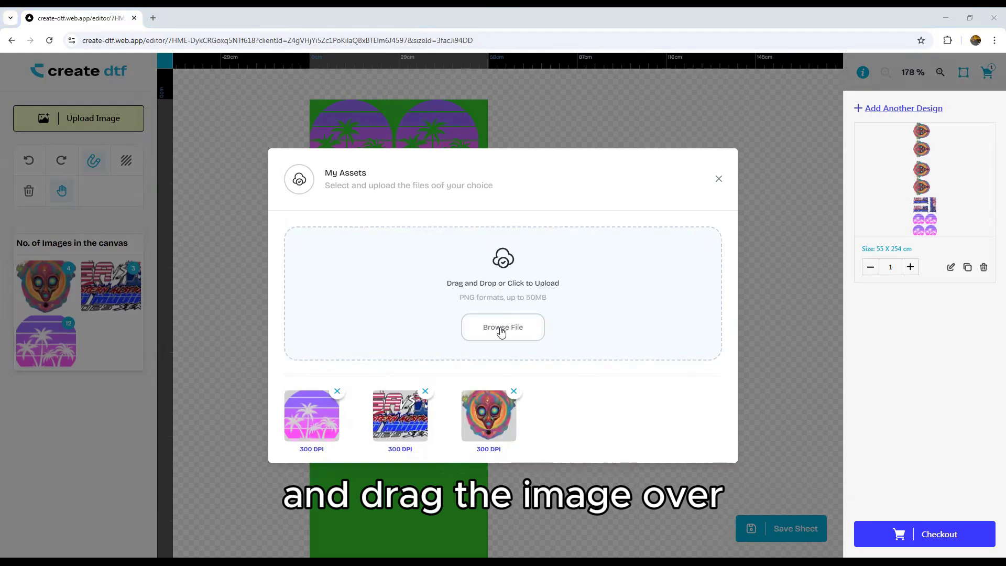
pyautogui.moveTo(502, 331); pyautogui.dragTo(502, 332)
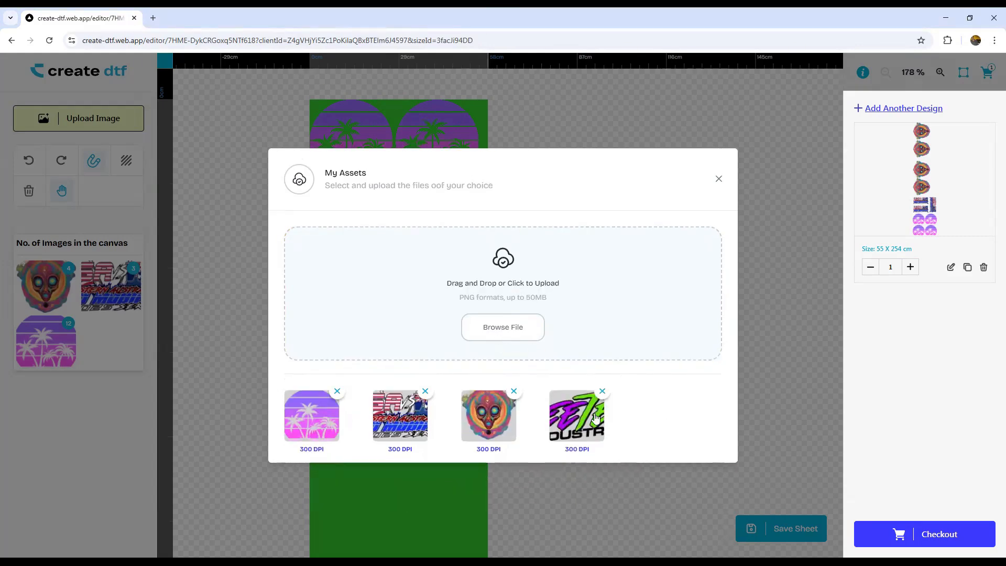
pyautogui.click(596, 417)
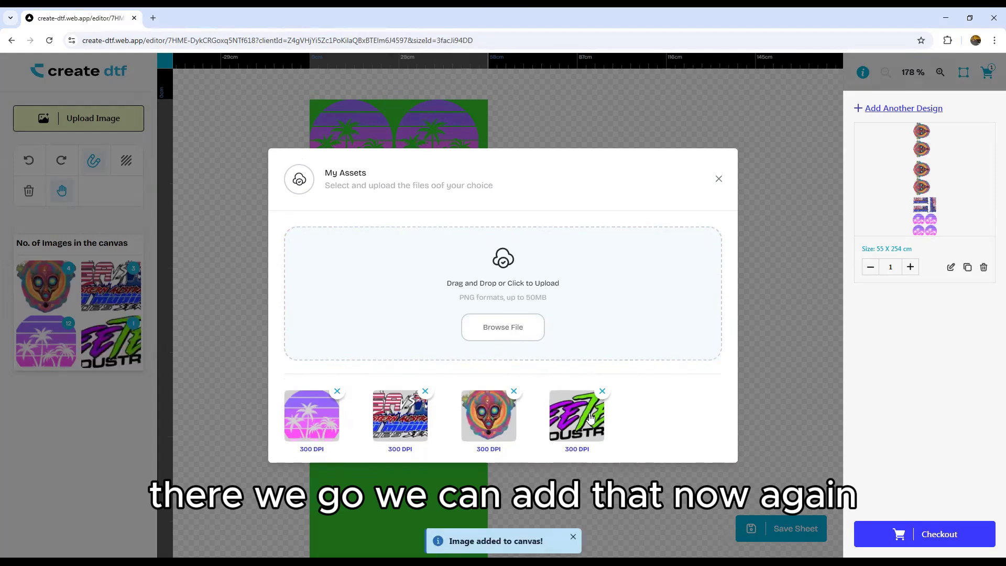
pyautogui.click(719, 181)
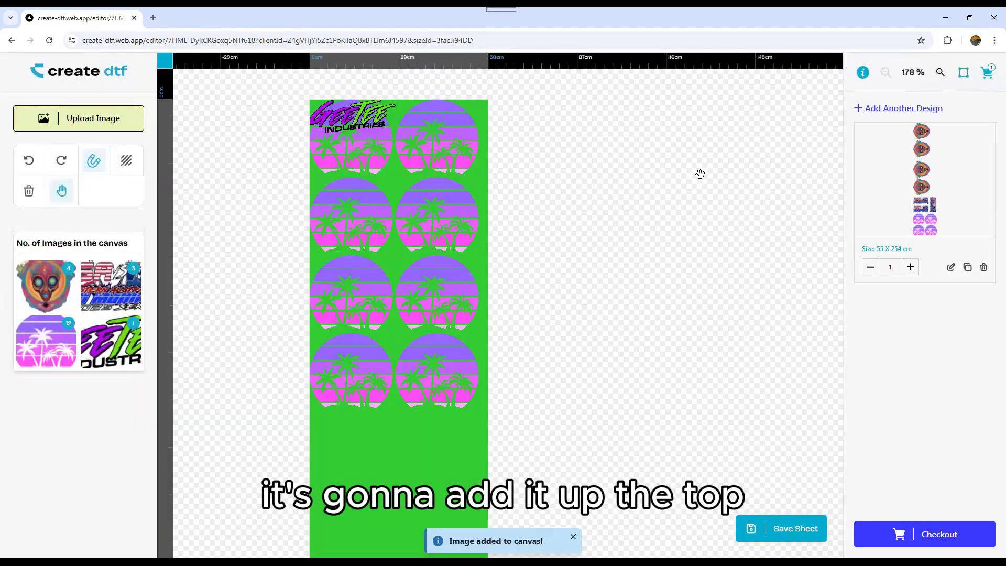
# - Place the GeeTee Industries logo below the palm sunset rows and autofill 5 copies with a gap of 1
pyautogui.moveTo(350, 135); pyautogui.dragTo(341, 442)
pyautogui.click(62, 191)
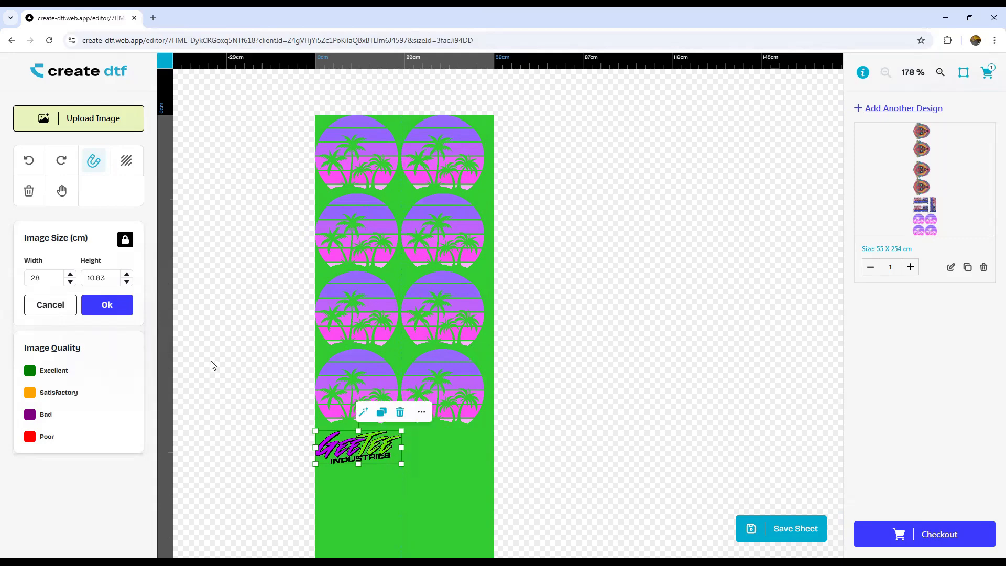
pyautogui.click(422, 414)
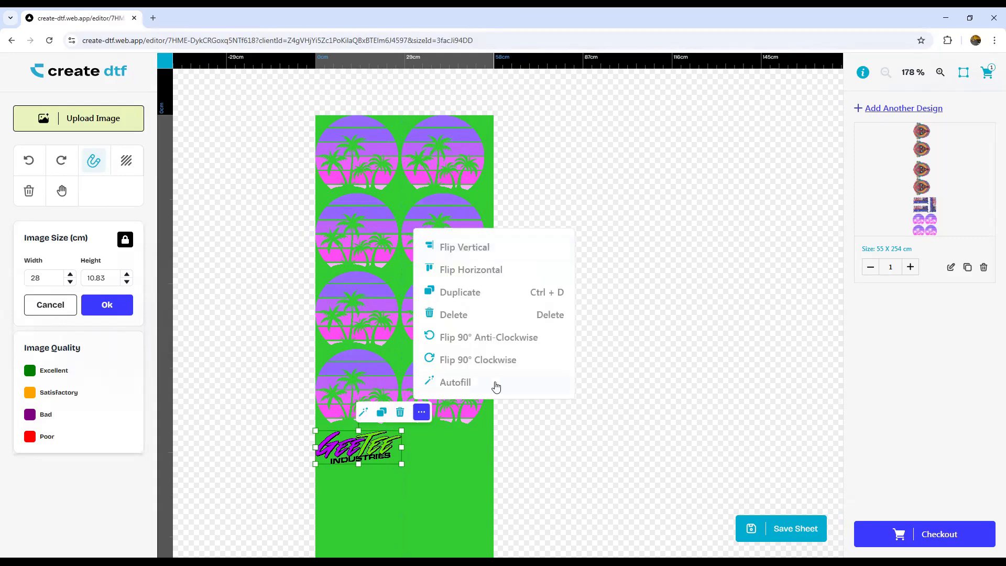
pyautogui.click(495, 387)
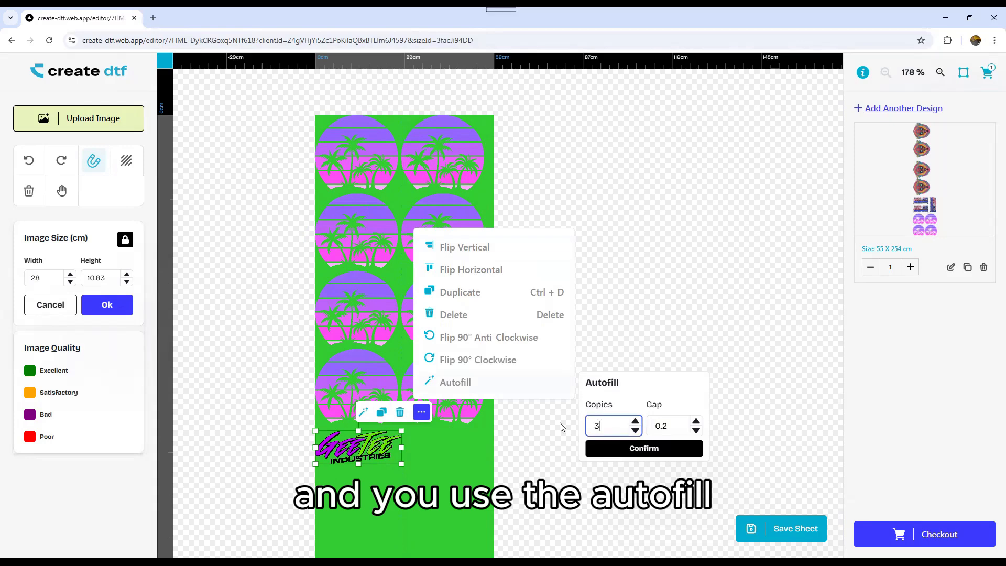
pyautogui.doubleClick(598, 426)
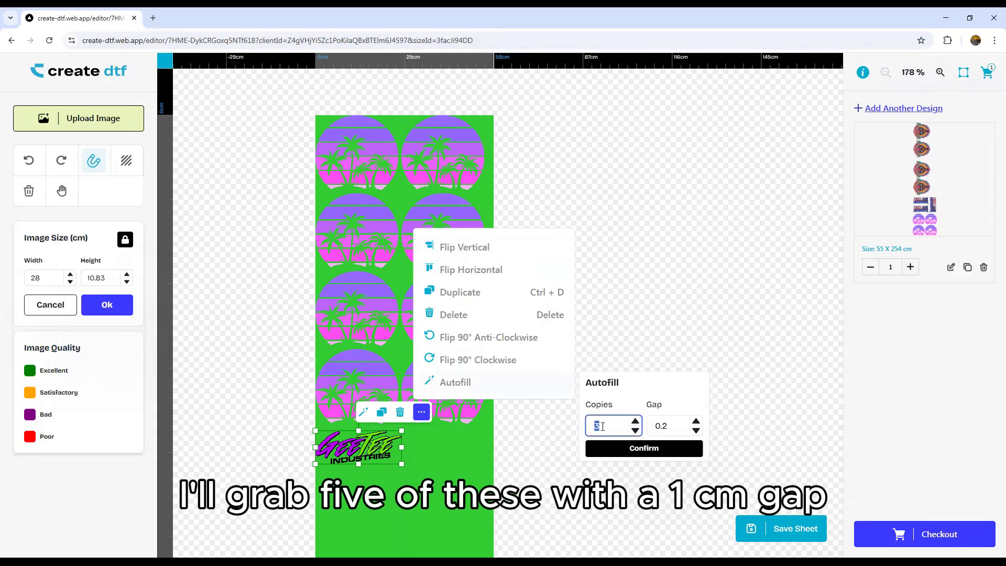
pyautogui.write('5')
pyautogui.doubleClick(669, 427)
pyautogui.write('1')
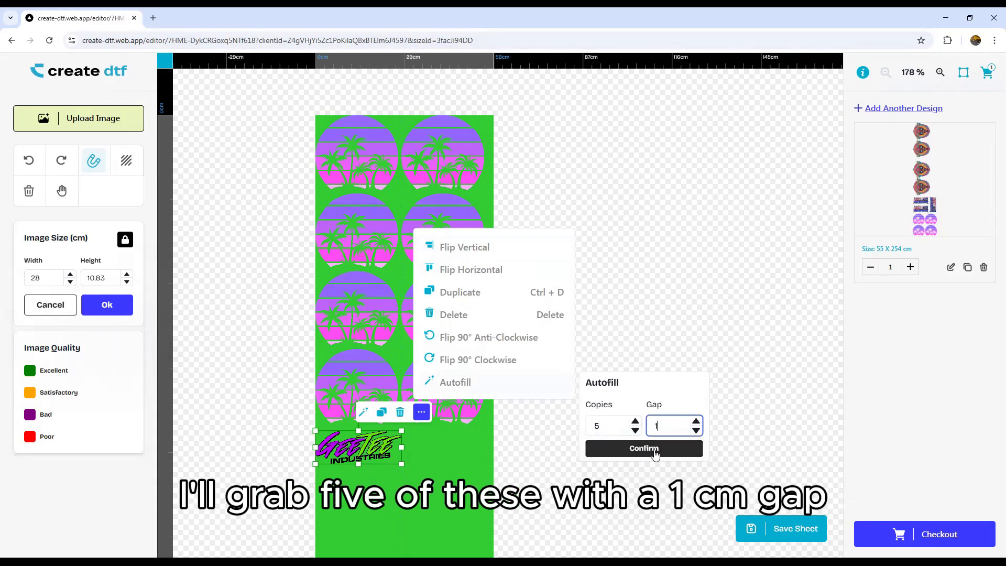
pyautogui.click(644, 449)
pyautogui.click(259, 297)
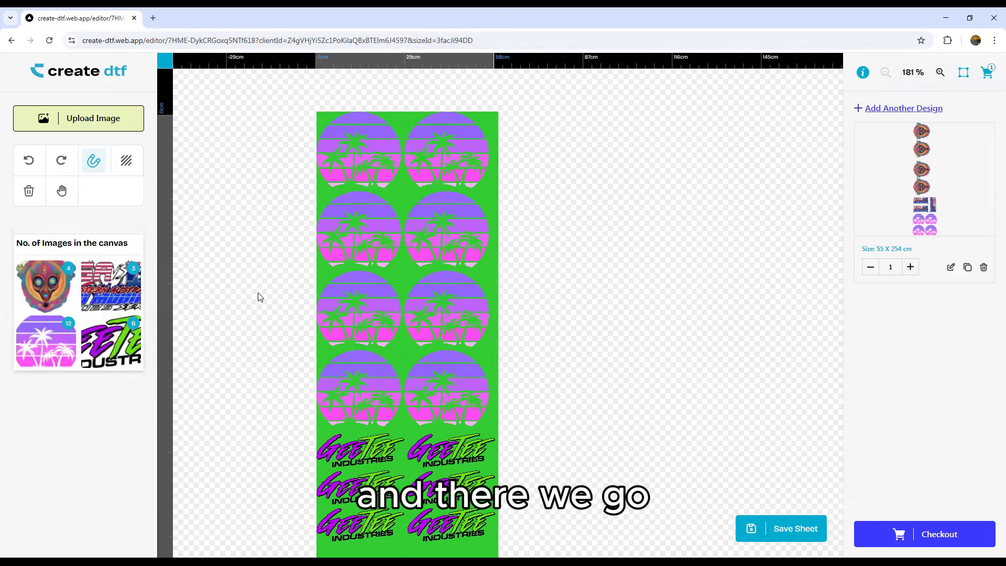
# - Save the second sheet with the palm sunsets and GeeTee logos, and proceed to the cart
pyautogui.click(61, 191)
pyautogui.moveTo(389, 366); pyautogui.dragTo(394, 245)
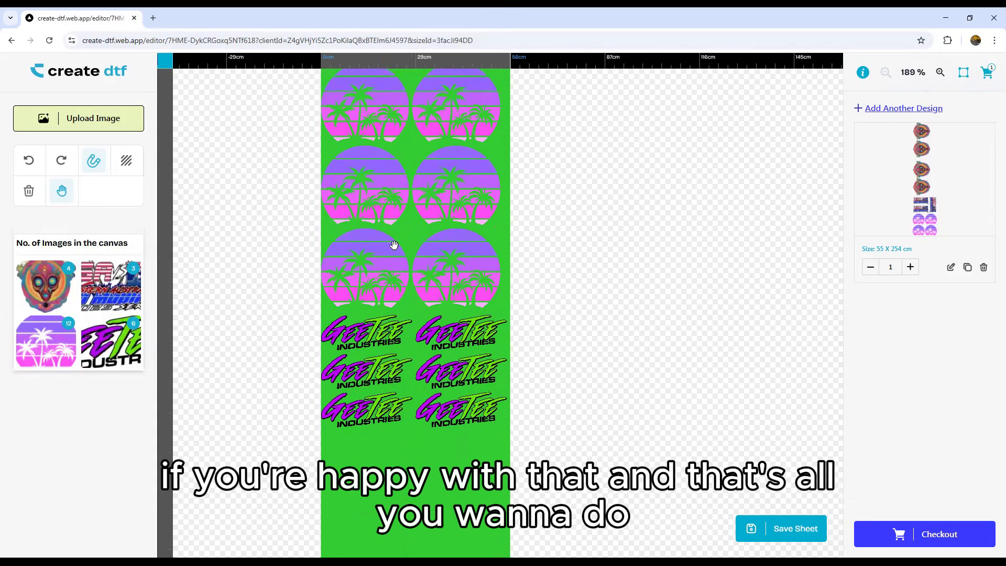
pyautogui.click(794, 526)
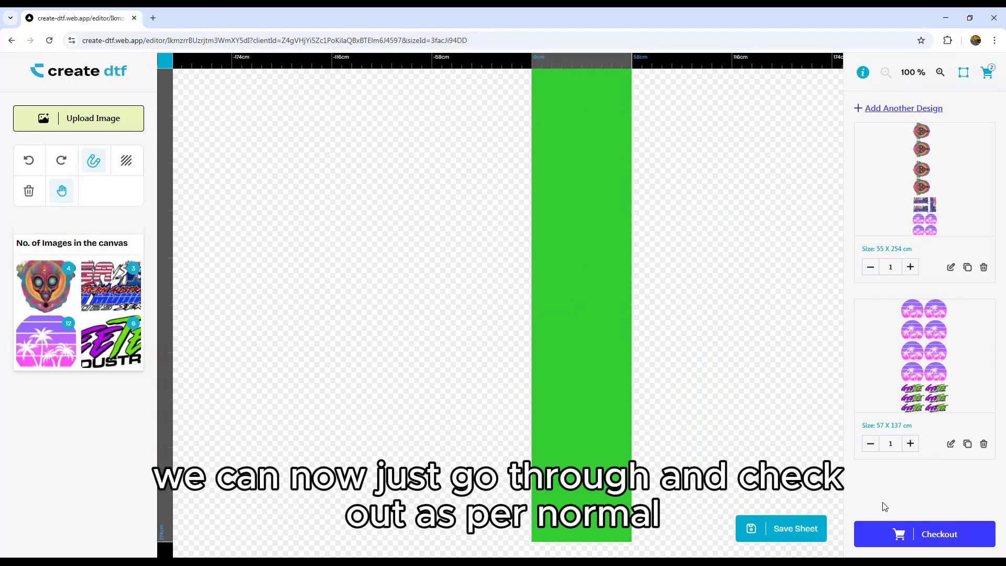
pyautogui.click(925, 534)
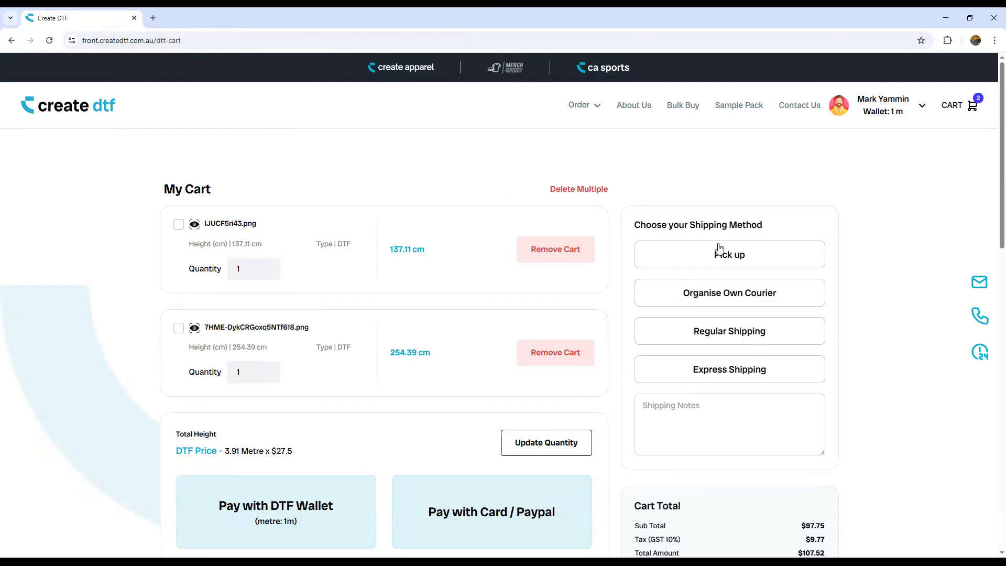
# - Select Regular Shipping and payment by Card / Paypal, and continue to the checkout page
pyautogui.click(726, 335)
pyautogui.scroll(-4, 476, 319)
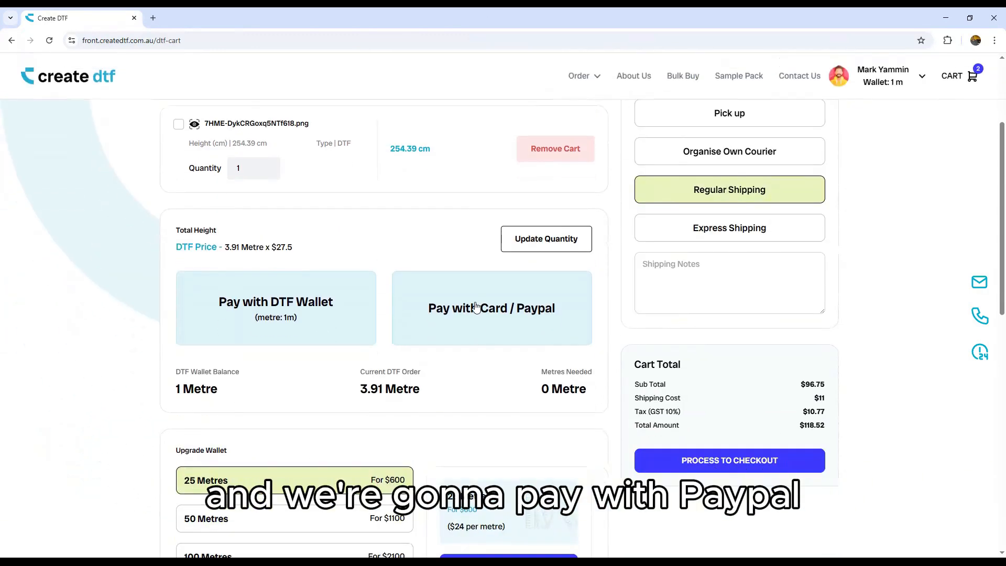
pyautogui.click(477, 303)
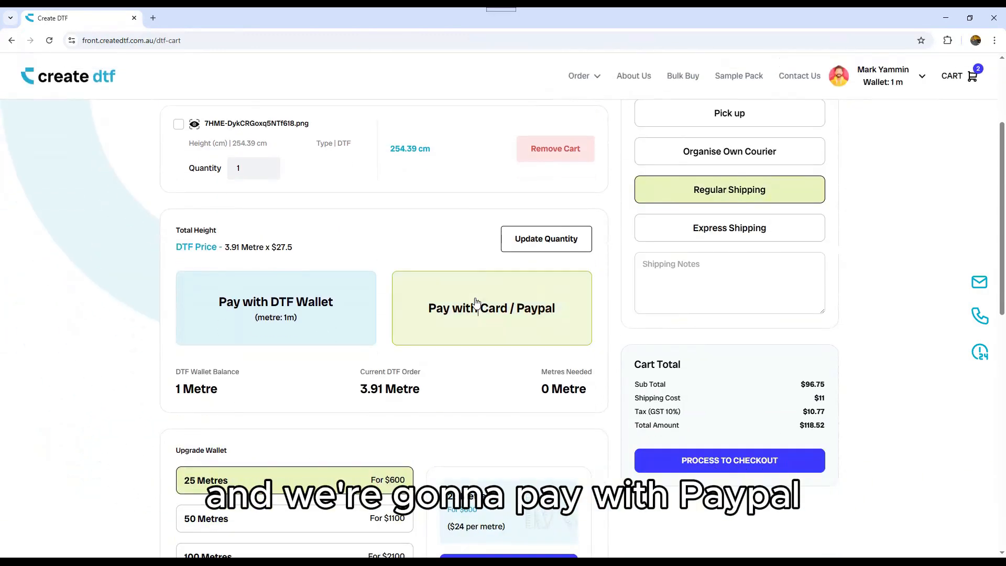
pyautogui.click(744, 460)
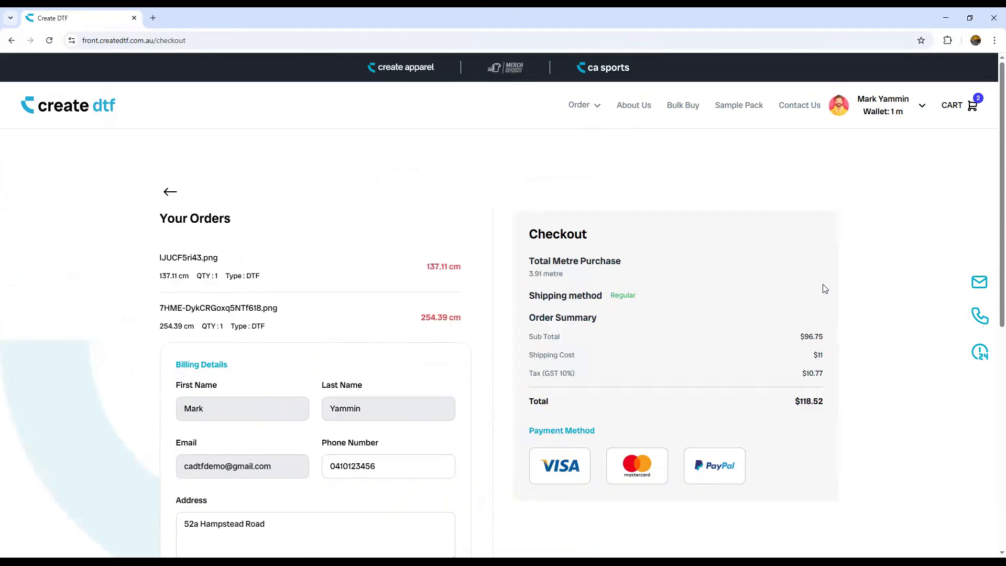